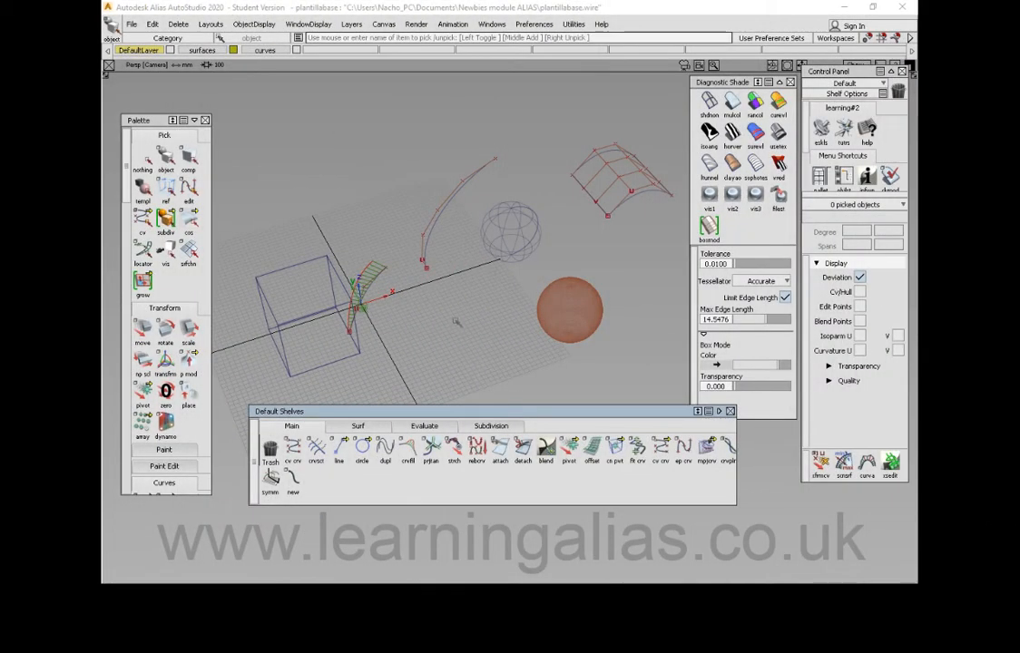
{"action": "mouse_move", "coordinate": [461, 413]}
{"action": "left_mouse_down"}
{"action": "mouse_move", "coordinate": [461, 472]}
{"action": "mouse_move", "coordinate": [461, 418]}
{"action": "left_mouse_up"}
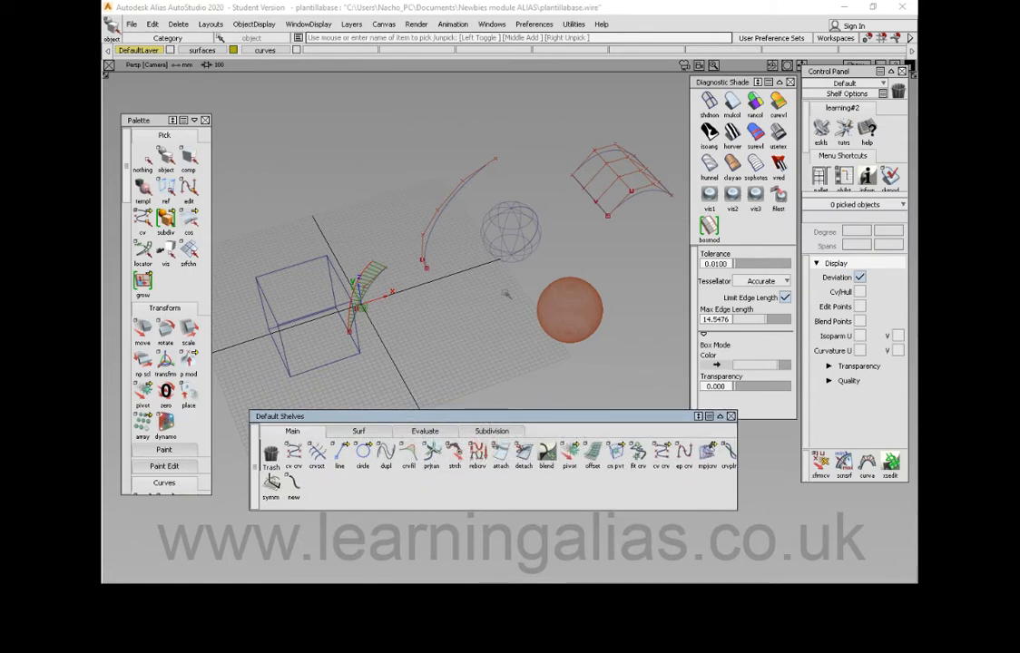
{"action": "left_click", "coordinate": [505, 293], "text": "ctrl+shift"}
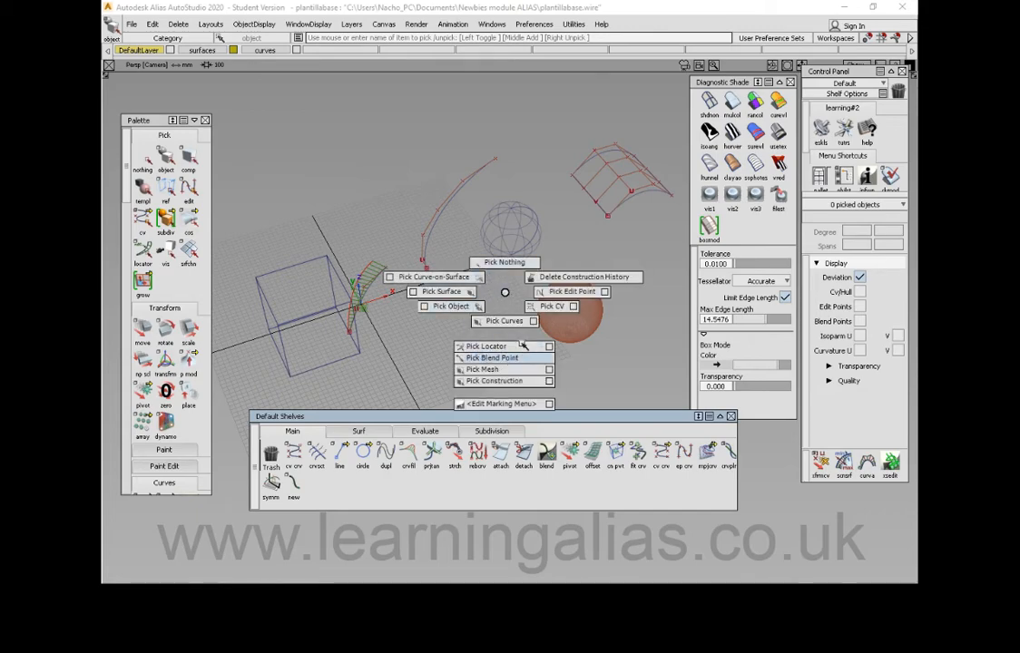
{"action": "middle_click", "coordinate": [504, 292], "text": "ctrl+shift"}
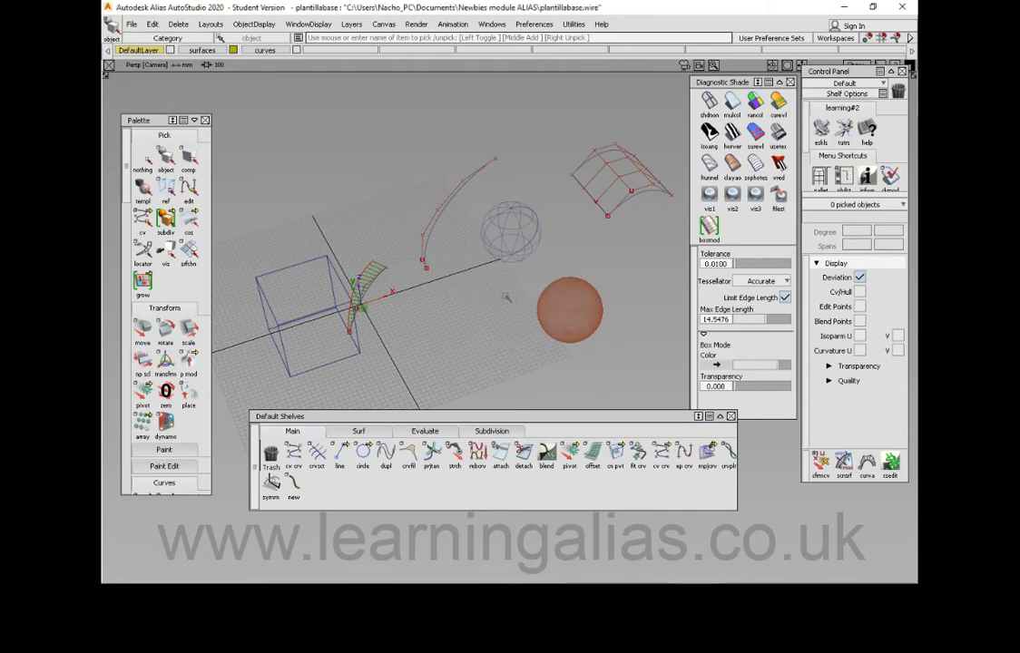
{"action": "right_click", "coordinate": [506, 295], "text": "ctrl+shift"}
Step: Pick the two curves with Pick Curves, try box-selecting the wireframe sphere and curved surface, and clear the selection
{"action": "left_click", "coordinate": [511, 223], "text": "ctrl+shift"}
{"action": "left_click_drag", "start_coordinate": [487, 198], "coordinate": [513, 254], "text": "alt+shift"}
{"action": "left_click", "coordinate": [370, 270]}
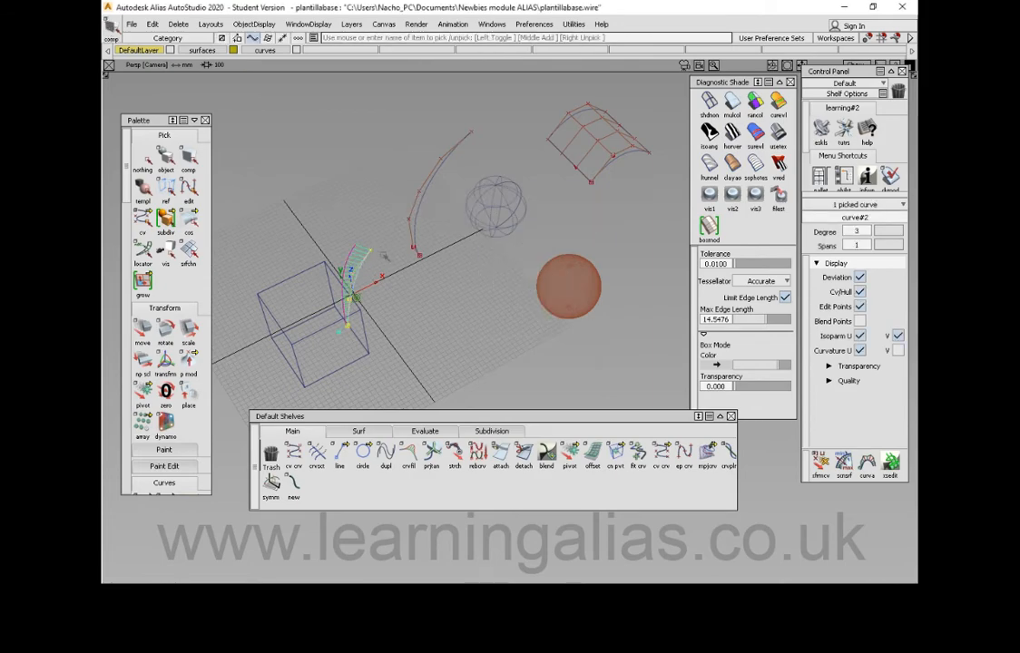
{"action": "left_click", "coordinate": [415, 245]}
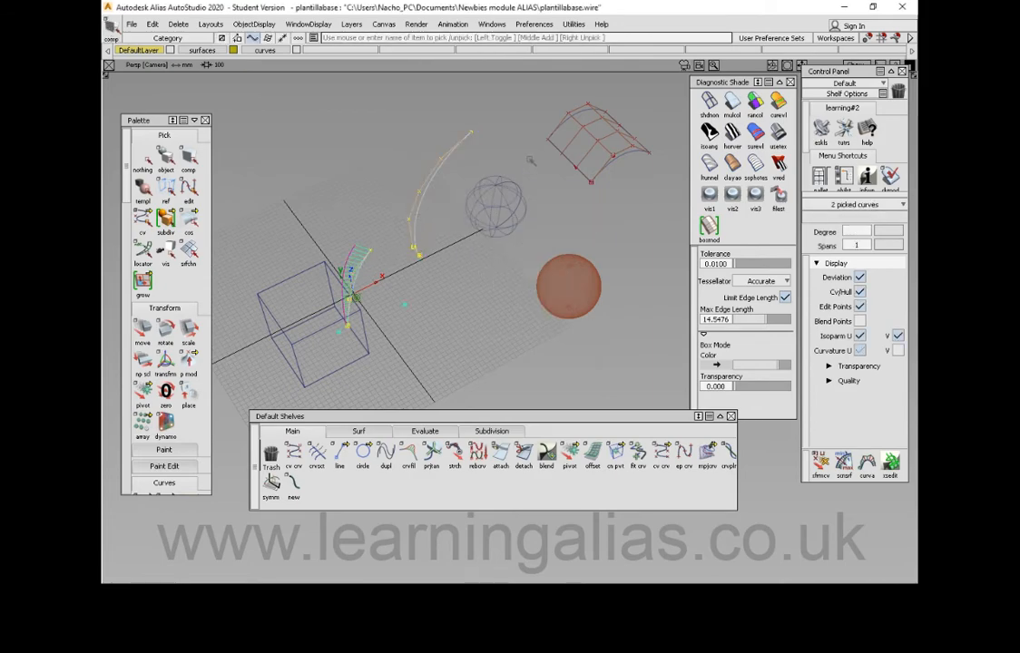
{"action": "left_click_drag", "start_coordinate": [528, 159], "coordinate": [453, 257]}
{"action": "left_click_drag", "start_coordinate": [630, 178], "coordinate": [530, 109]}
{"action": "left_click_drag", "start_coordinate": [477, 296], "coordinate": [480, 264], "text": "ctrl+shift"}
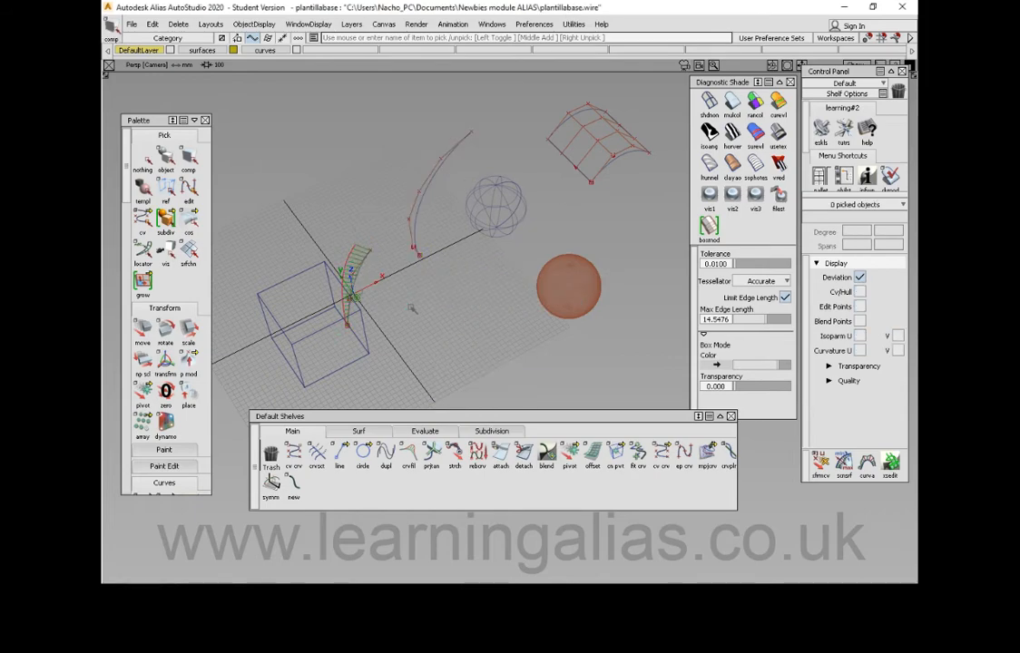
Step: With Pick Object, pick both spheres, the curved surface, both curves and the cube, and clear the selection
{"action": "left_click_drag", "start_coordinate": [482, 260], "coordinate": [437, 276], "text": "ctrl+shift"}
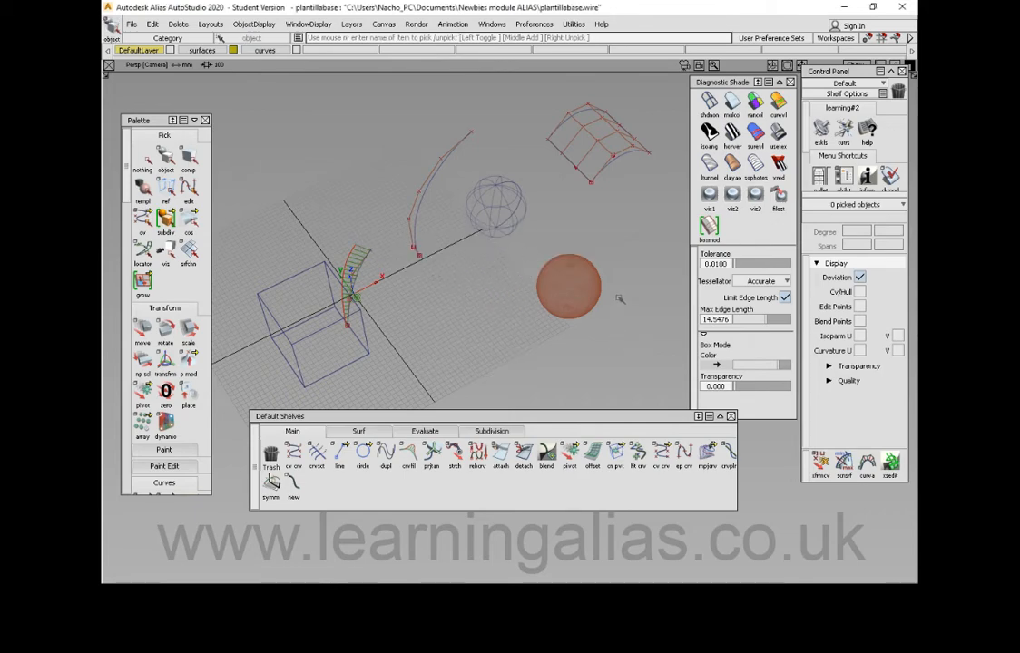
{"action": "left_click", "coordinate": [558, 310]}
{"action": "left_click", "coordinate": [495, 227]}
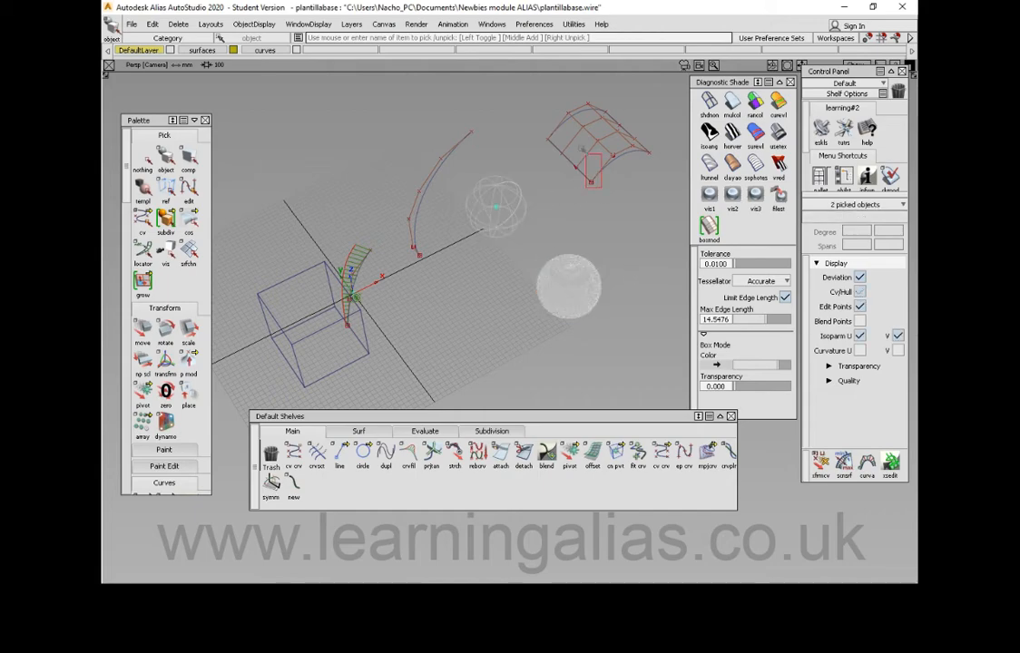
{"action": "left_click", "coordinate": [591, 167]}
{"action": "left_click", "coordinate": [416, 216]}
{"action": "left_click", "coordinate": [358, 258]}
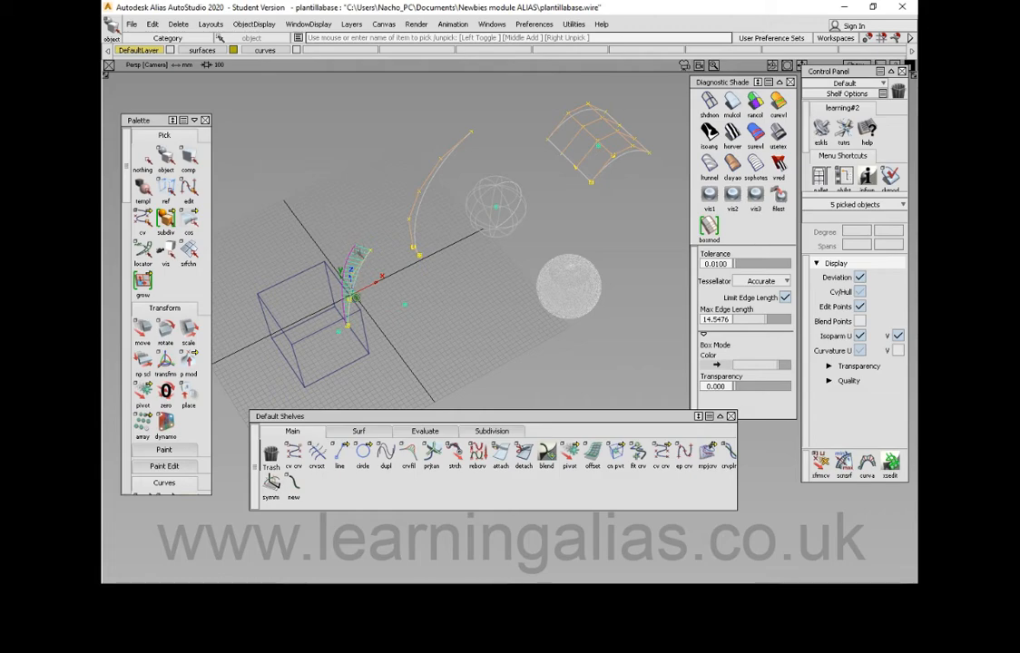
{"action": "left_click_drag", "start_coordinate": [394, 271], "coordinate": [447, 262], "text": "alt+shift"}
{"action": "left_click_drag", "start_coordinate": [291, 207], "coordinate": [232, 284]}
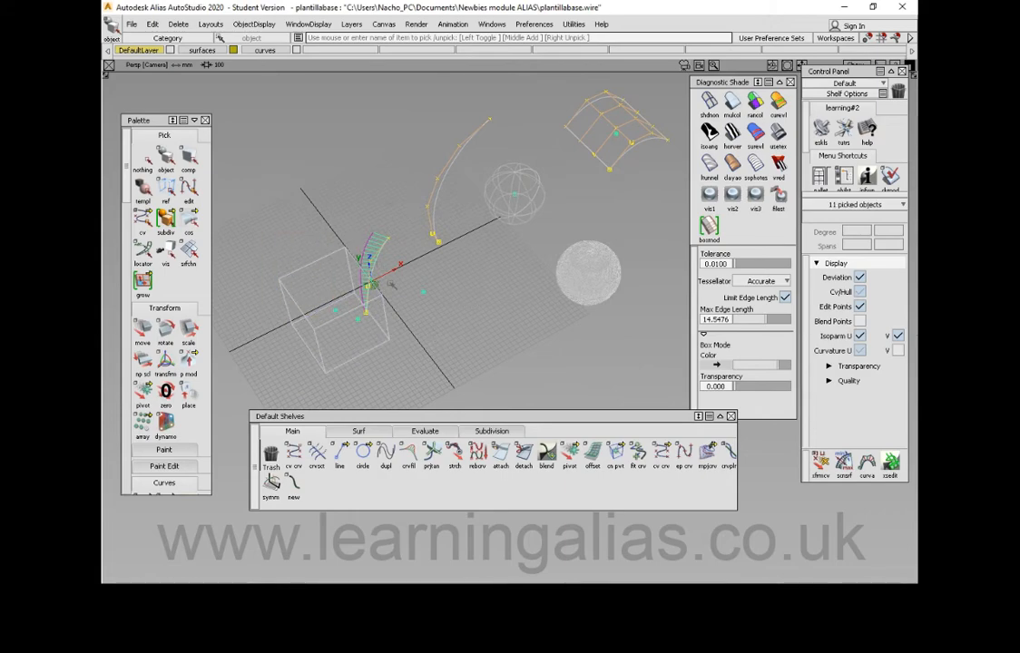
{"action": "left_click_drag", "start_coordinate": [468, 300], "coordinate": [478, 273], "text": "ctrl+shift"}
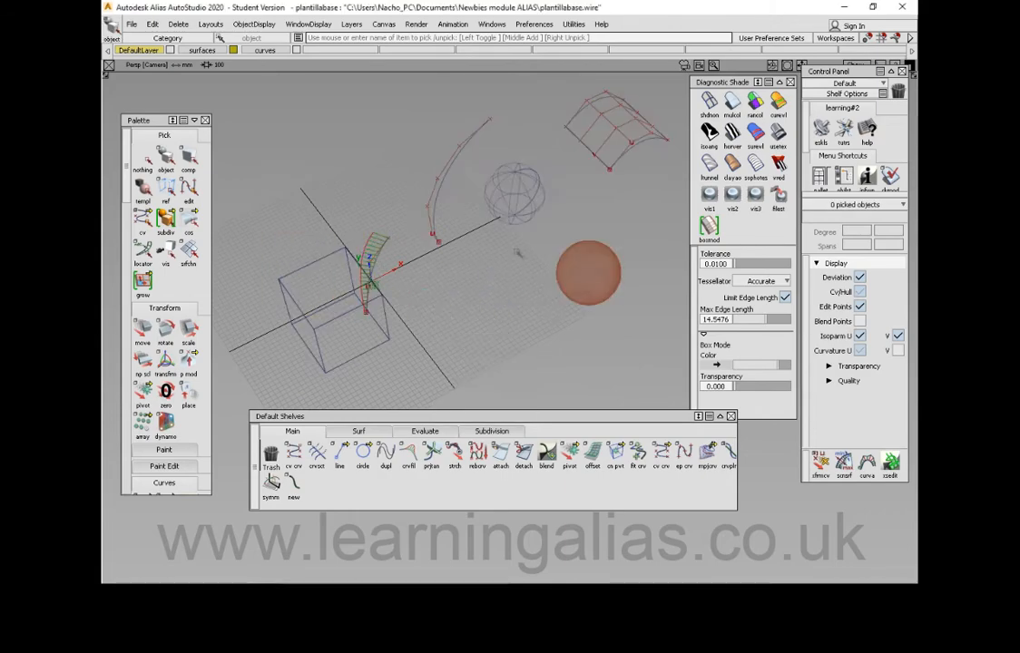
Step: Pick the mesh sphere, the cube and the wireframe sphere as objects, and toggle picked objects back off
{"action": "left_click", "coordinate": [599, 269]}
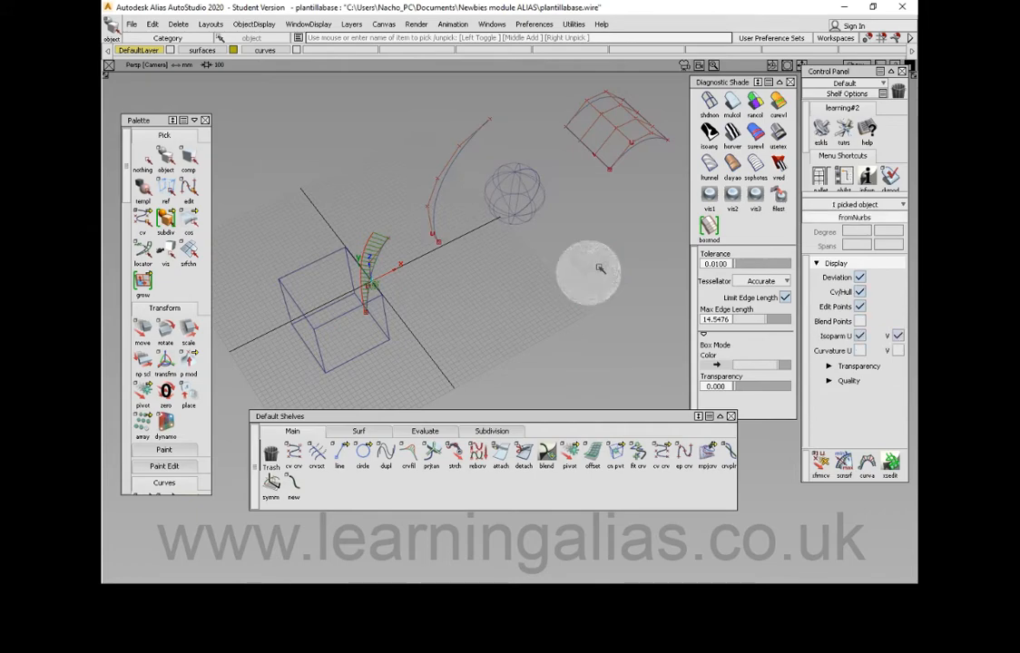
{"action": "left_click", "coordinate": [382, 316]}
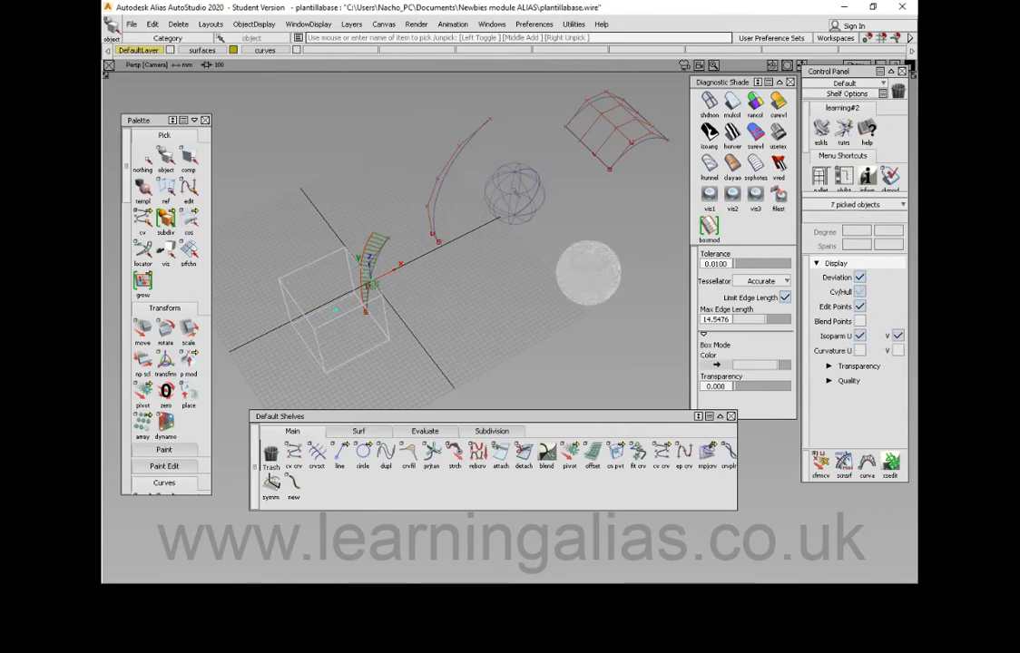
{"action": "left_click", "coordinate": [513, 191]}
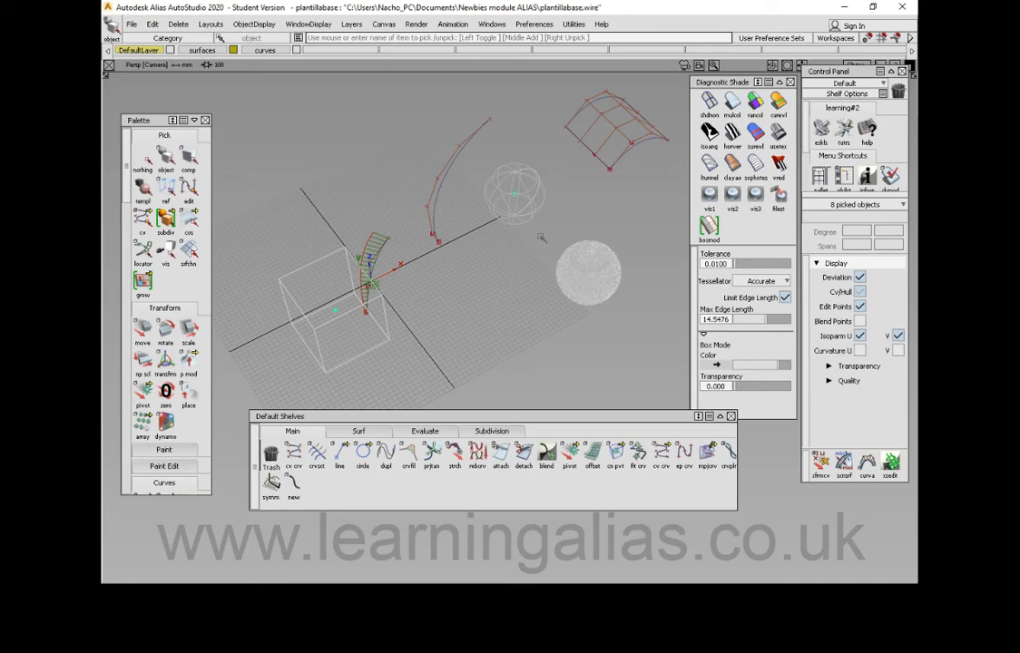
{"action": "left_click", "coordinate": [507, 196]}
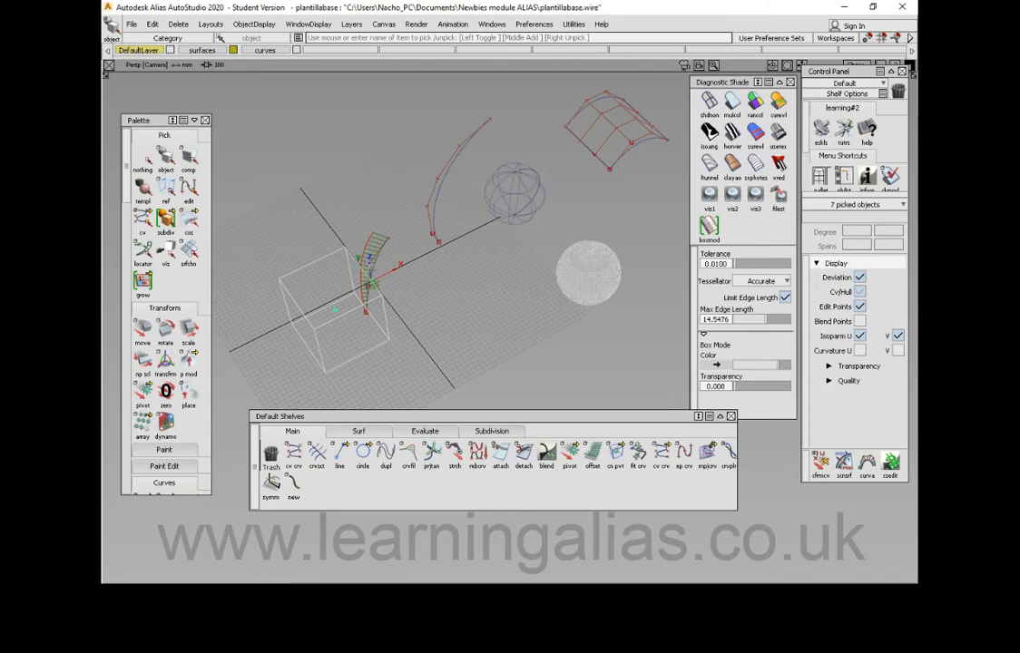
{"action": "left_click", "coordinate": [379, 298]}
Step: With Pick Surface, pick the curved plane, the cube's faces and the wireframe sphere, and clear the selection
{"action": "left_click_drag", "start_coordinate": [471, 246], "coordinate": [408, 245], "text": "ctrl+shift"}
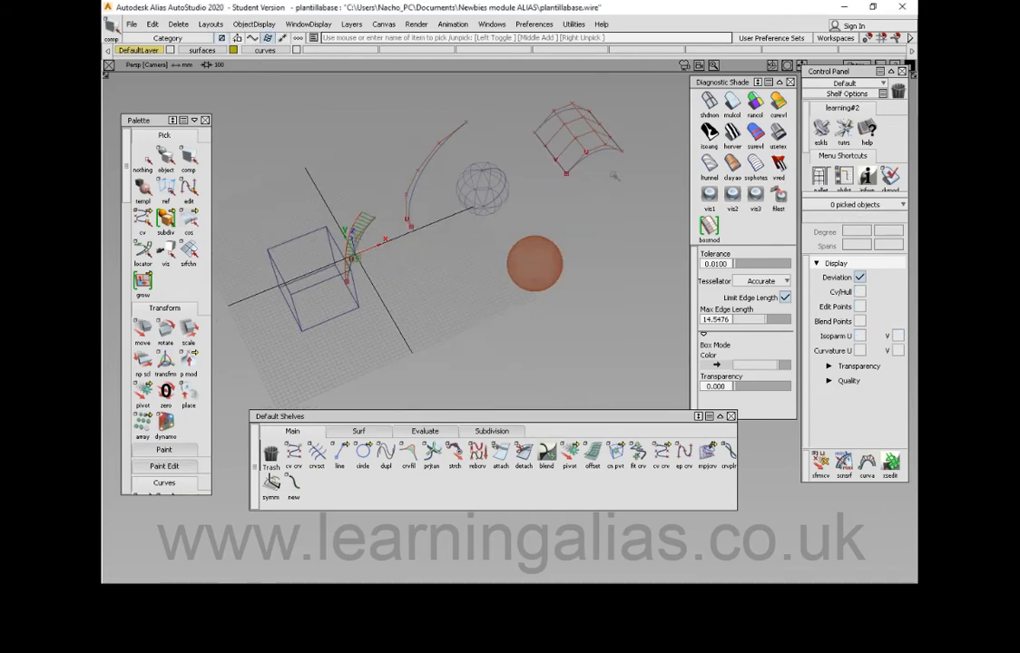
{"action": "left_click", "coordinate": [557, 140]}
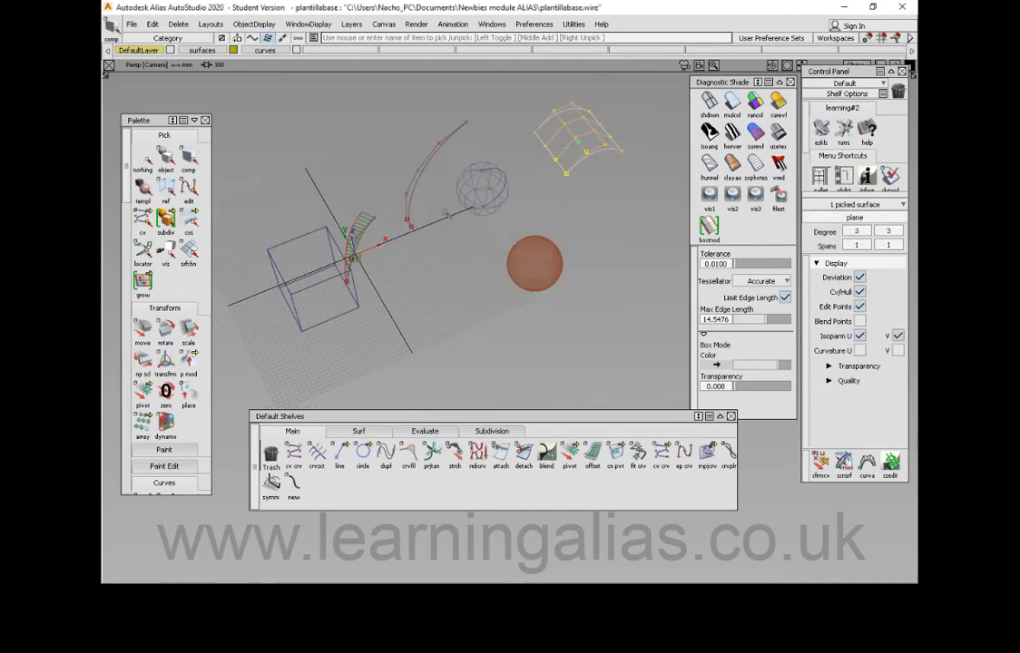
{"action": "left_click", "coordinate": [313, 297], "text": "shift"}
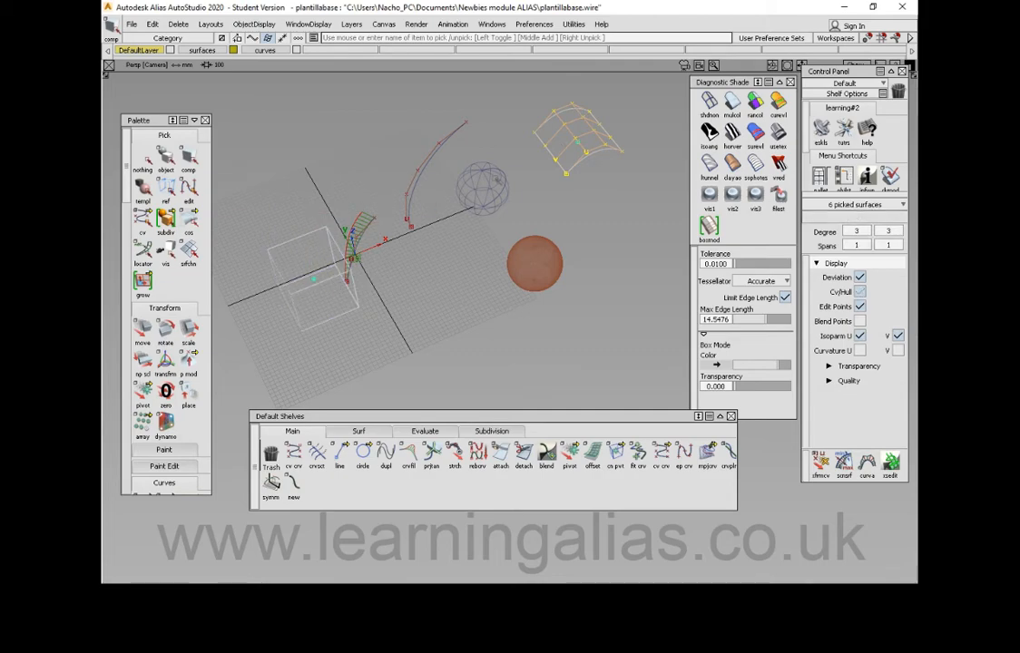
{"action": "left_click", "coordinate": [490, 192], "text": "shift"}
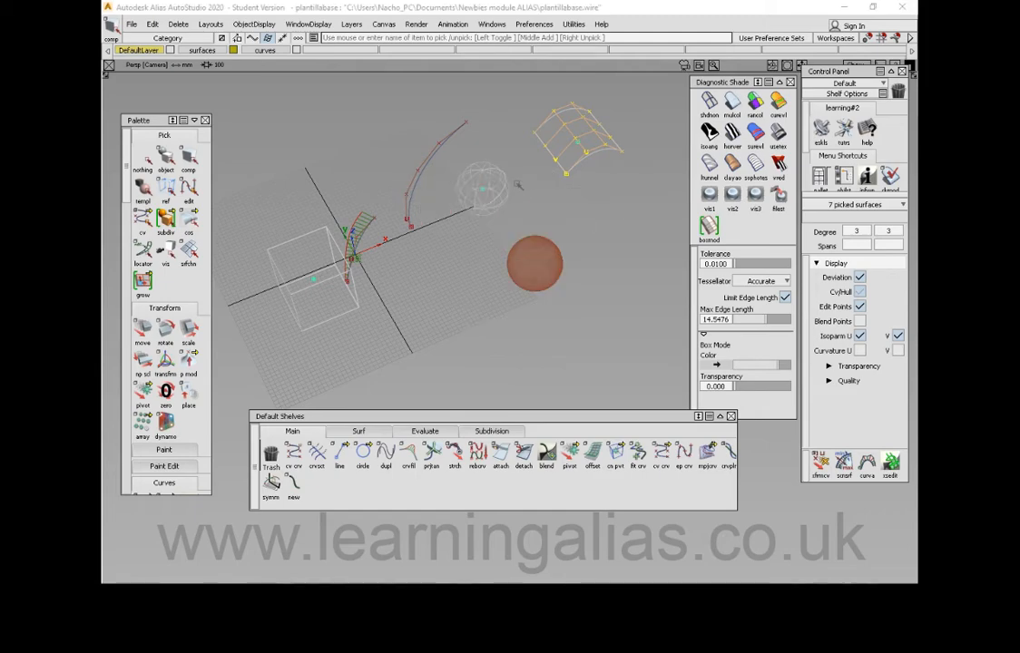
{"action": "left_click", "coordinate": [519, 189]}
Step: Pick a single face of the wireframe cube with Pick Surface and clear the selection
{"action": "left_click_drag", "start_coordinate": [519, 191], "coordinate": [589, 191], "text": "alt+shift"}
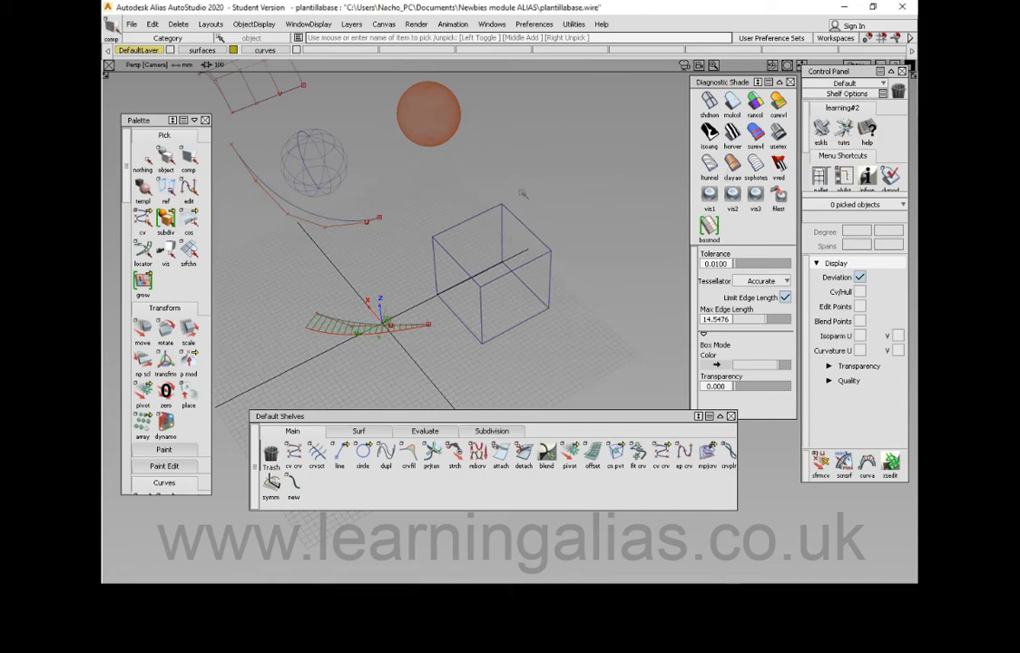
{"action": "left_click", "coordinate": [500, 278]}
{"action": "left_click", "coordinate": [511, 283]}
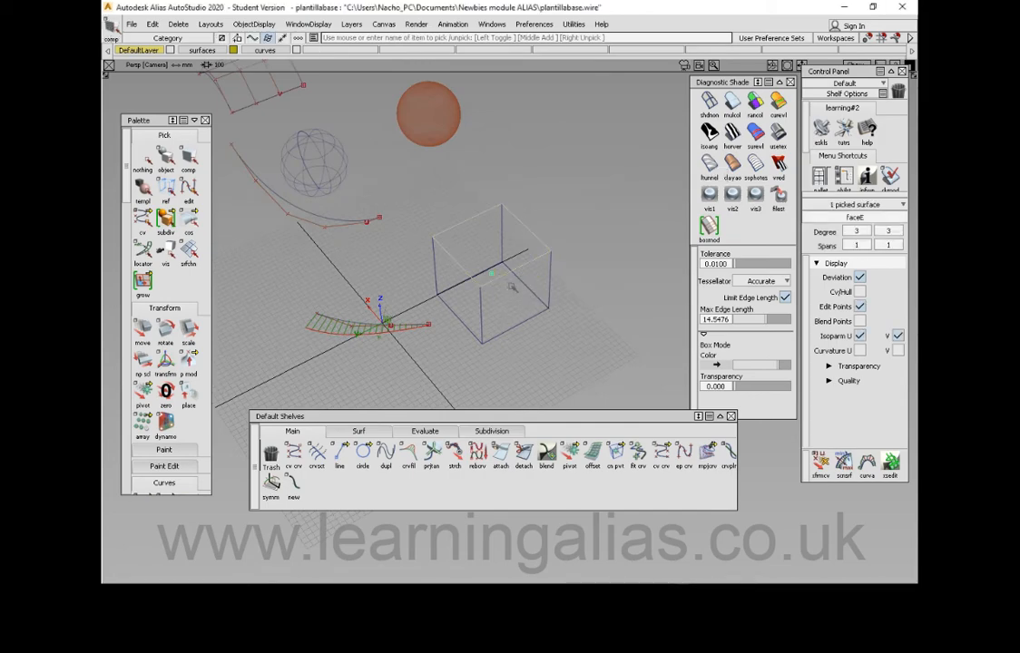
{"action": "left_click", "coordinate": [607, 227]}
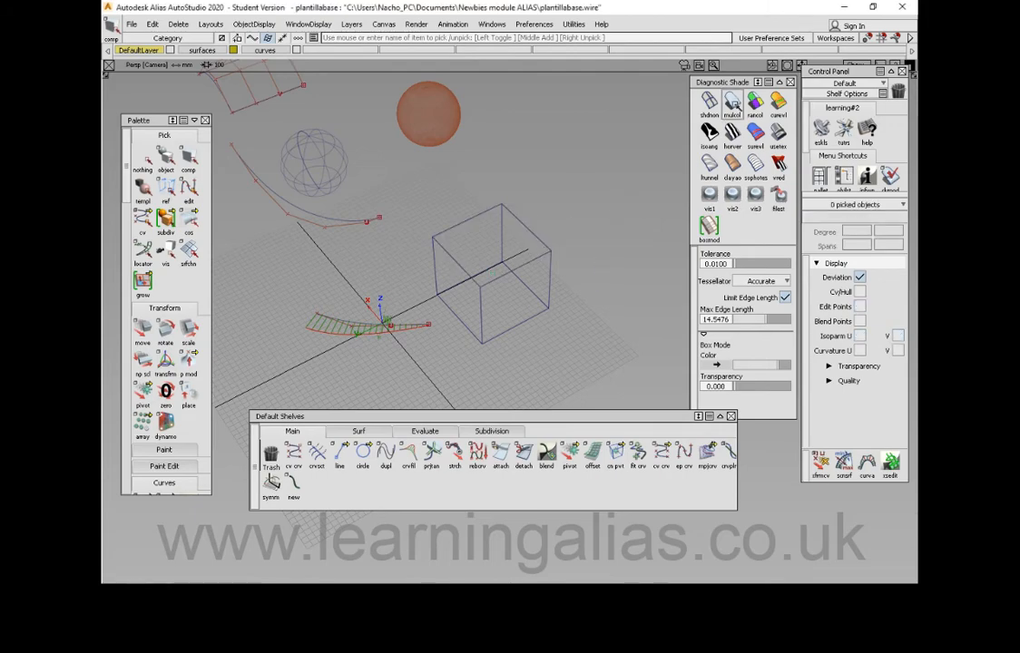
Step: Shade the model with the multi-color diagnostic shader and set its transparency to 0
{"action": "left_click", "coordinate": [732, 104]}
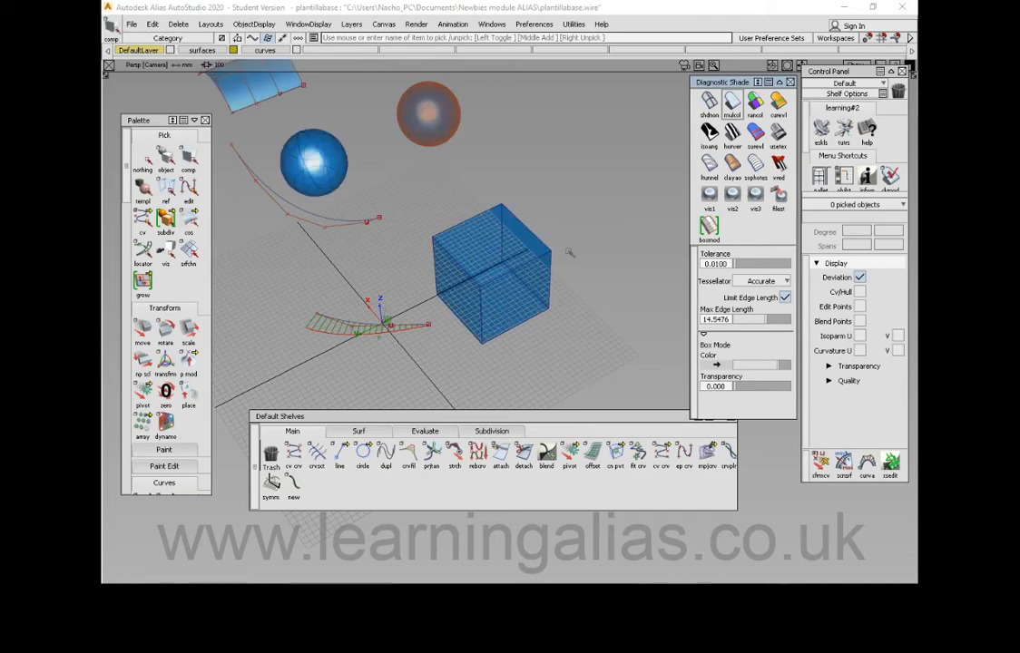
{"action": "scroll", "coordinate": [743, 344], "scroll_direction": "down", "scroll_amount": 4}
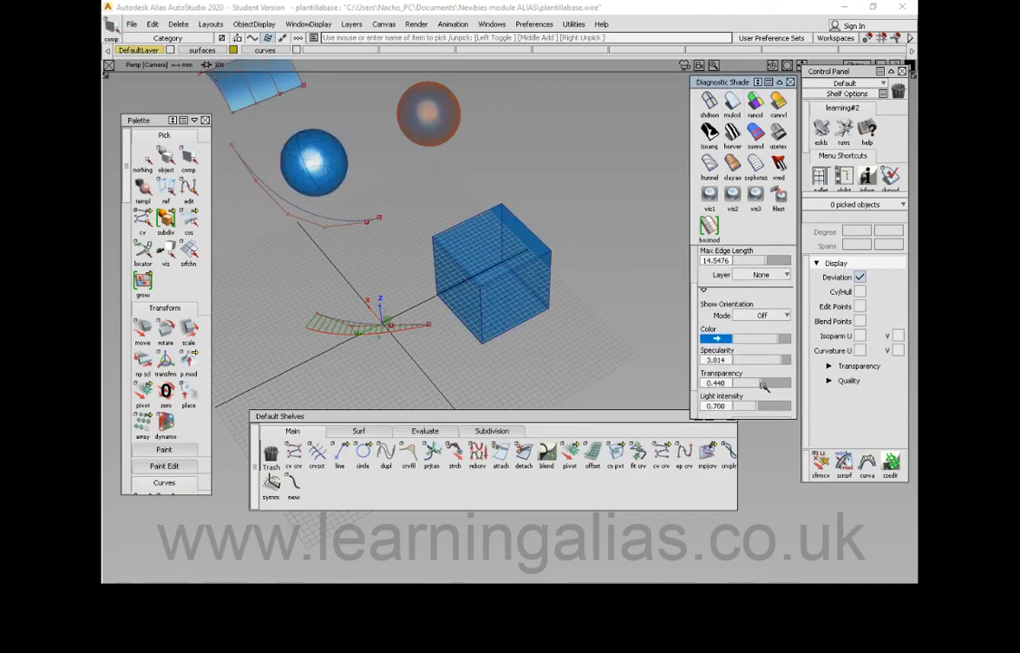
{"action": "left_click_drag", "start_coordinate": [764, 385], "coordinate": [723, 383]}
Step: Pick three faces of the shaded cube as individual surfaces and inspect them from different sides
{"action": "left_click_drag", "start_coordinate": [520, 262], "coordinate": [420, 277], "text": "alt+shift"}
{"action": "right_click_drag", "start_coordinate": [531, 313], "coordinate": [539, 298], "text": "alt+shift"}
{"action": "left_click_drag", "start_coordinate": [539, 298], "coordinate": [326, 270], "text": "alt+shift"}
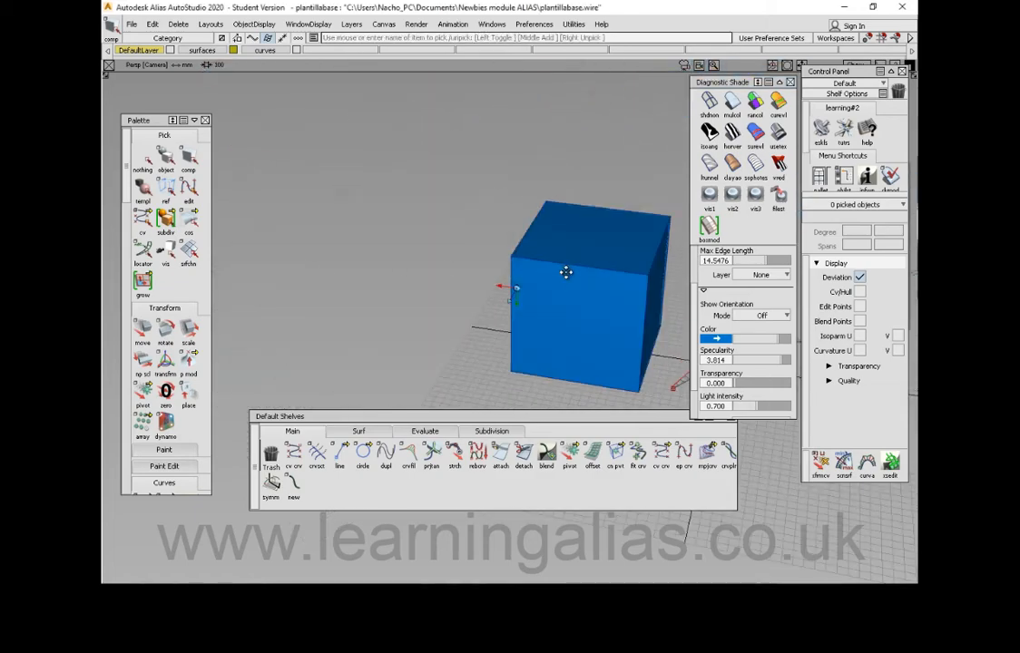
{"action": "middle_click_drag", "start_coordinate": [566, 273], "coordinate": [451, 238], "text": "alt+shift"}
{"action": "left_click", "coordinate": [505, 285]}
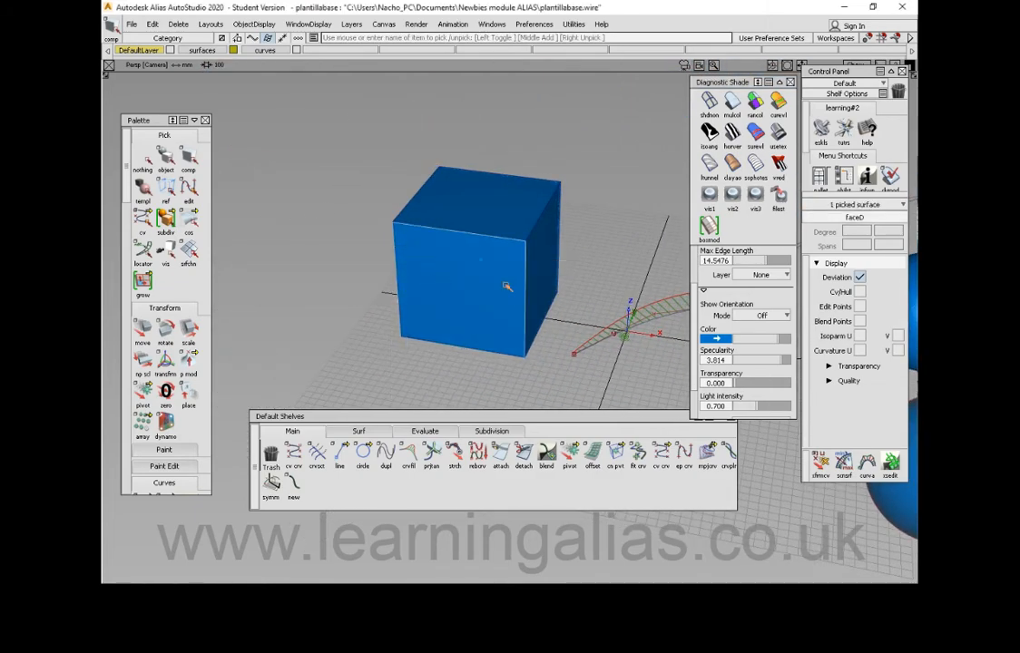
{"action": "left_click", "coordinate": [540, 266]}
{"action": "left_click", "coordinate": [519, 216]}
{"action": "left_click_drag", "start_coordinate": [410, 259], "coordinate": [435, 258], "text": "alt+shift"}
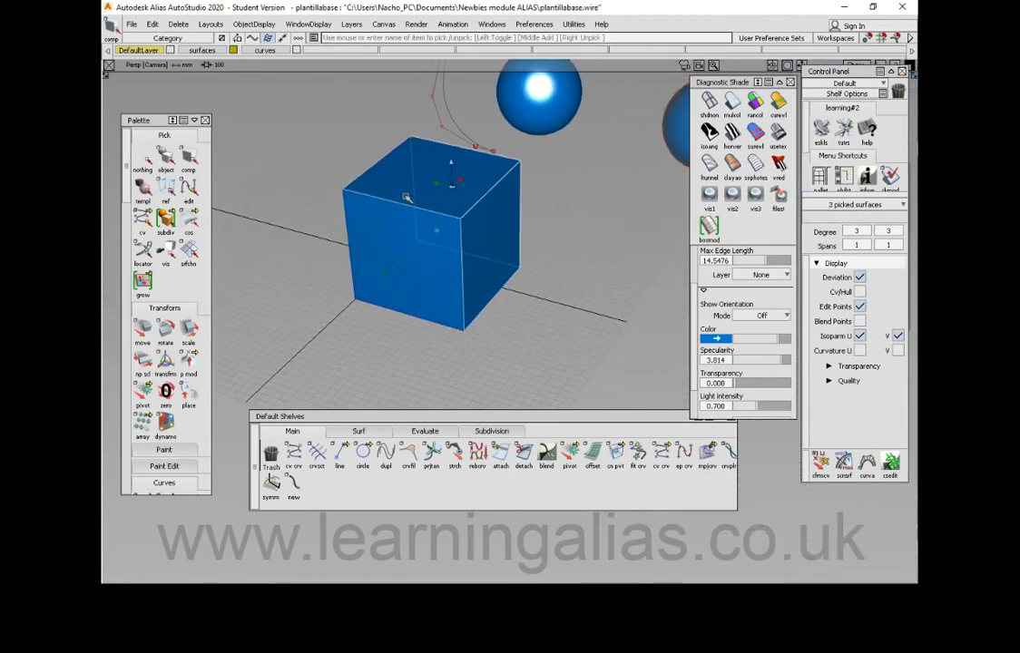
{"action": "left_click_drag", "start_coordinate": [406, 196], "coordinate": [456, 282], "text": "alt+shift"}
{"action": "left_click_drag", "start_coordinate": [534, 239], "coordinate": [554, 322], "text": "alt+shift"}
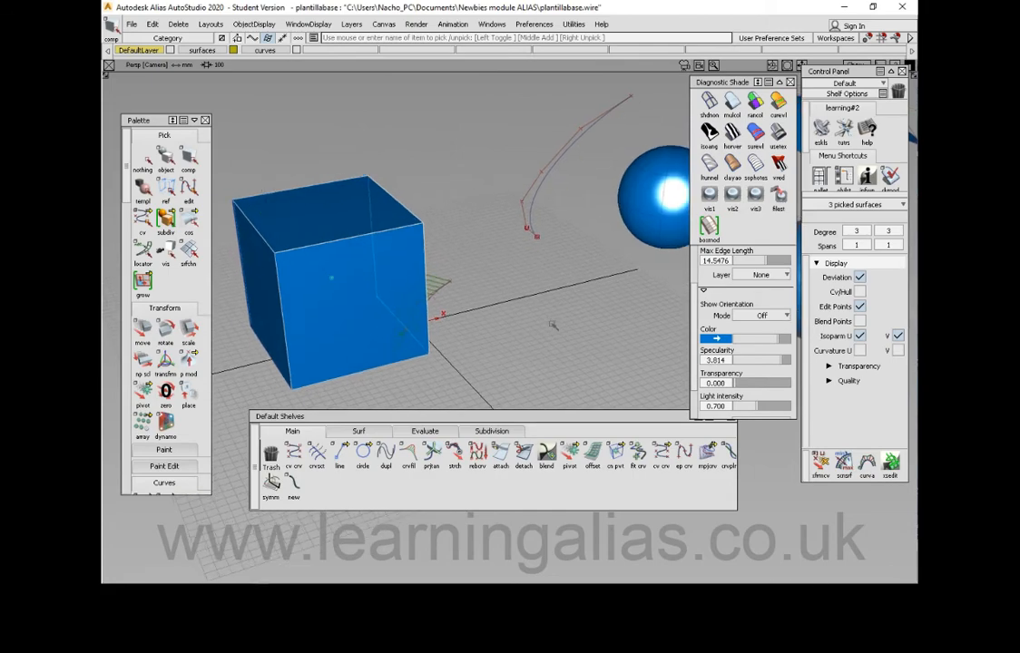
Step: Use Pick Locator on the short curve's curvature comb near the origin and remove the comb
{"action": "mouse_move", "coordinate": [470, 265]}
{"action": "left_mouse_down", "text": "ctrl+shift"}
{"action": "mouse_move", "coordinate": [457, 320]}
{"action": "mouse_move", "coordinate": [558, 220]}
{"action": "mouse_move", "coordinate": [506, 250]}
{"action": "mouse_move", "coordinate": [424, 268]}
{"action": "mouse_move", "coordinate": [460, 267]}
{"action": "left_mouse_up", "text": "ctrl+shift"}
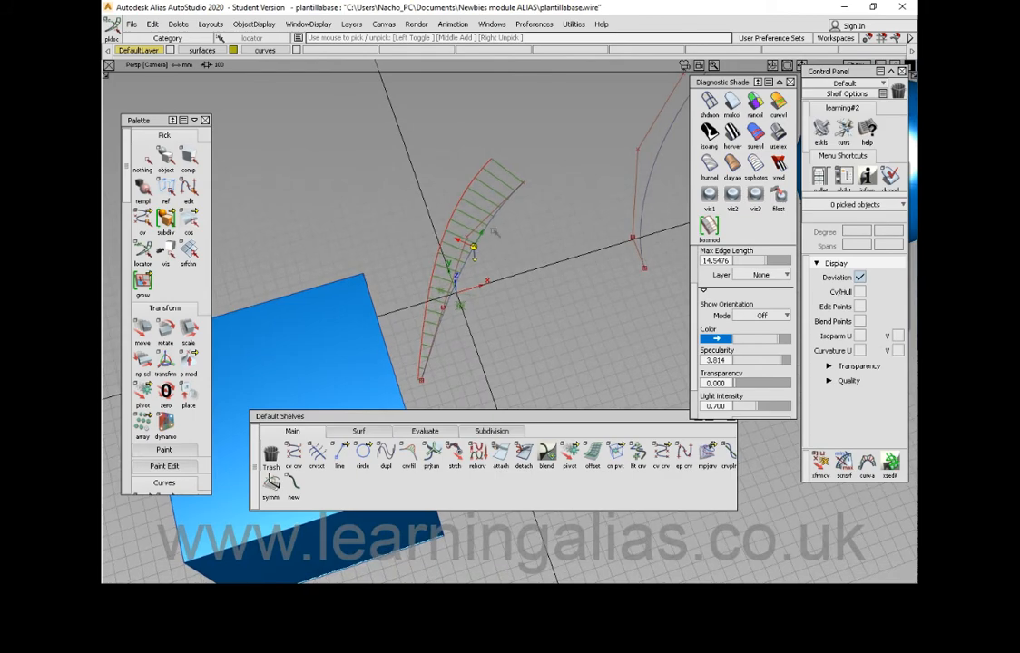
{"action": "left_click_drag", "start_coordinate": [494, 233], "coordinate": [497, 193], "text": "alt+shift"}
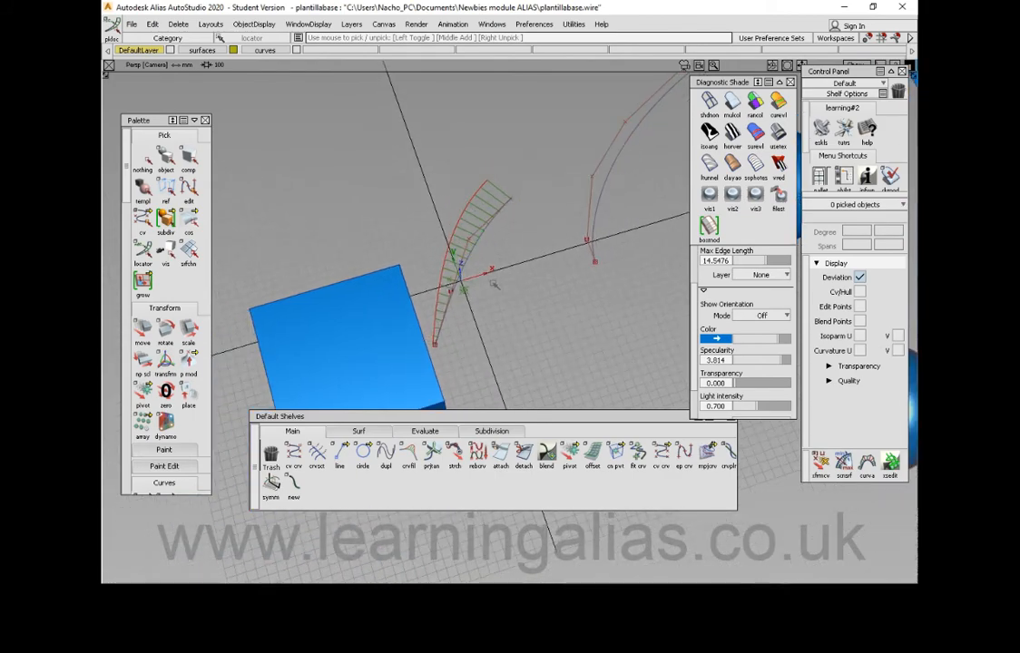
Step: With Pick CV, box-select two control points near the lower end of the longer curve
{"action": "left_click_drag", "start_coordinate": [467, 226], "coordinate": [506, 243], "text": "ctrl+shift"}
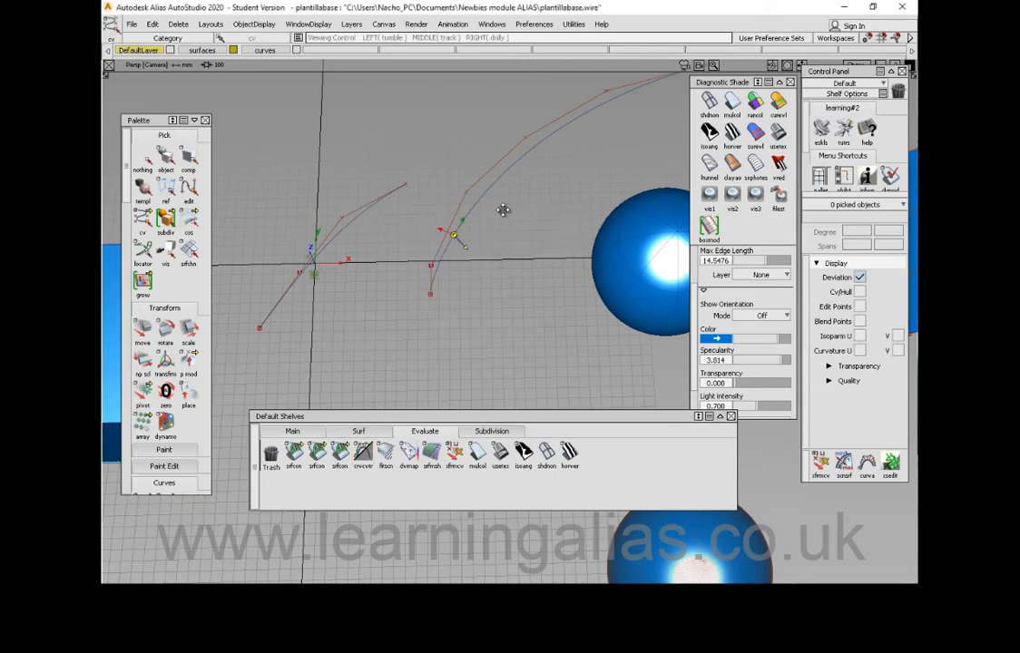
{"action": "middle_click_drag", "start_coordinate": [503, 210], "coordinate": [504, 218], "text": "alt+shift"}
{"action": "right_click_drag", "start_coordinate": [470, 203], "coordinate": [474, 216], "text": "alt+shift"}
{"action": "mouse_move", "coordinate": [473, 216]}
{"action": "left_mouse_down", "text": "alt+shift"}
{"action": "mouse_move", "coordinate": [464, 189]}
{"action": "mouse_move", "coordinate": [476, 198]}
{"action": "left_mouse_up", "text": "alt+shift"}
{"action": "left_click_drag", "start_coordinate": [417, 269], "coordinate": [446, 288]}
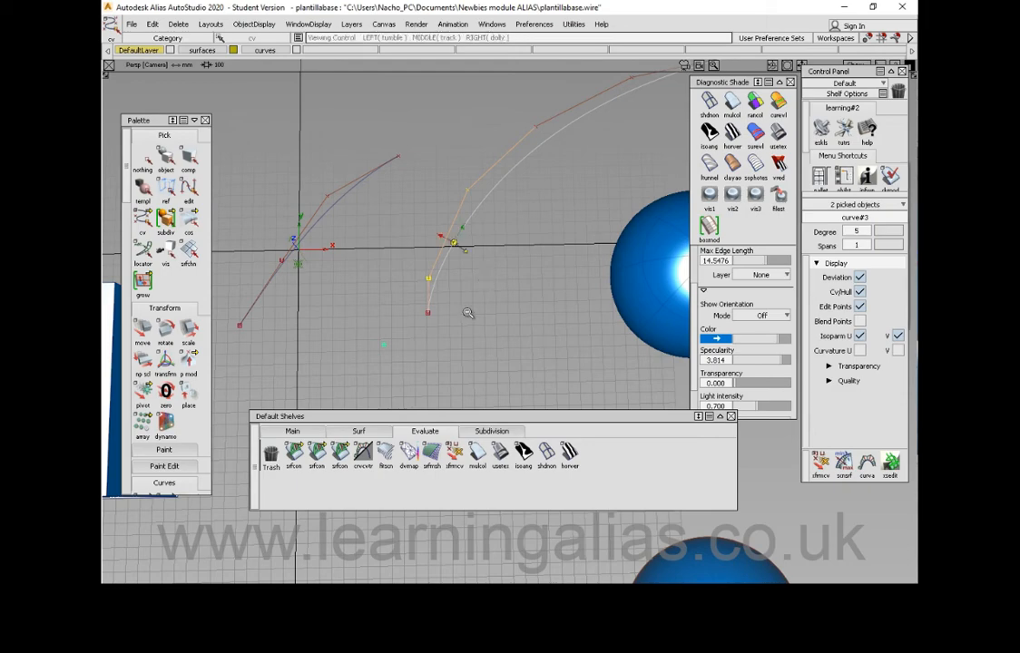
{"action": "right_click_drag", "start_coordinate": [467, 312], "coordinate": [478, 270], "text": "alt+shift"}
{"action": "middle_click_drag", "start_coordinate": [478, 270], "coordinate": [461, 267], "text": "alt+shift"}
{"action": "left_click", "coordinate": [599, 242], "text": "alt+shift"}
{"action": "right_click_drag", "start_coordinate": [599, 245], "coordinate": [603, 328], "text": "alt+shift"}
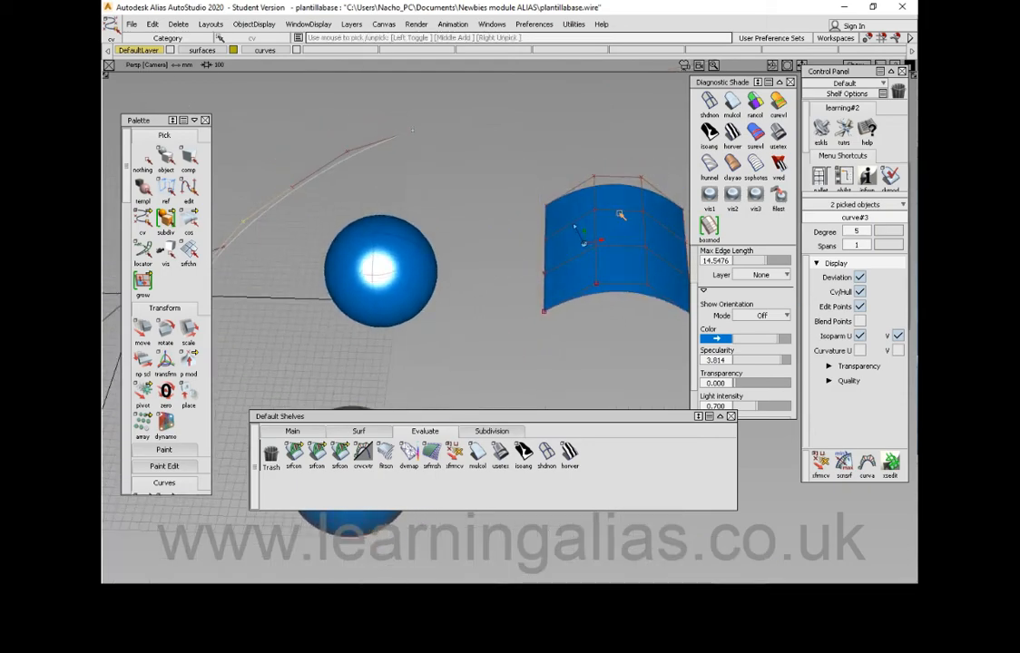
Step: Pick the curved plane with Pick Surface and display its control vertices and edit points
{"action": "middle_click_drag", "start_coordinate": [498, 283], "coordinate": [384, 292], "text": "alt+shift"}
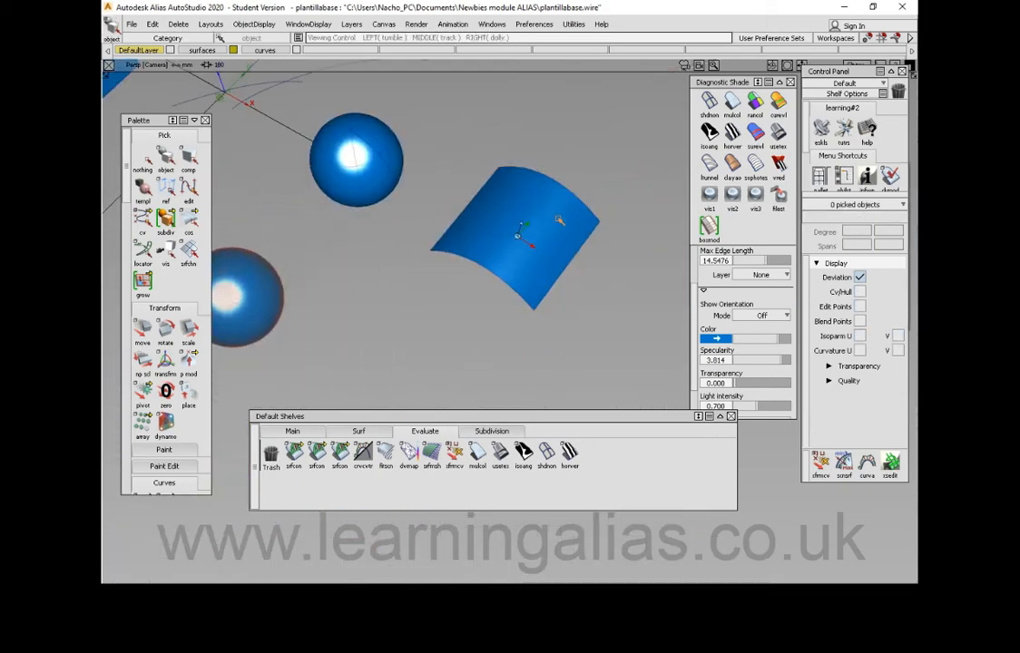
{"action": "left_click_drag", "start_coordinate": [578, 193], "coordinate": [538, 194], "text": "ctrl+shift"}
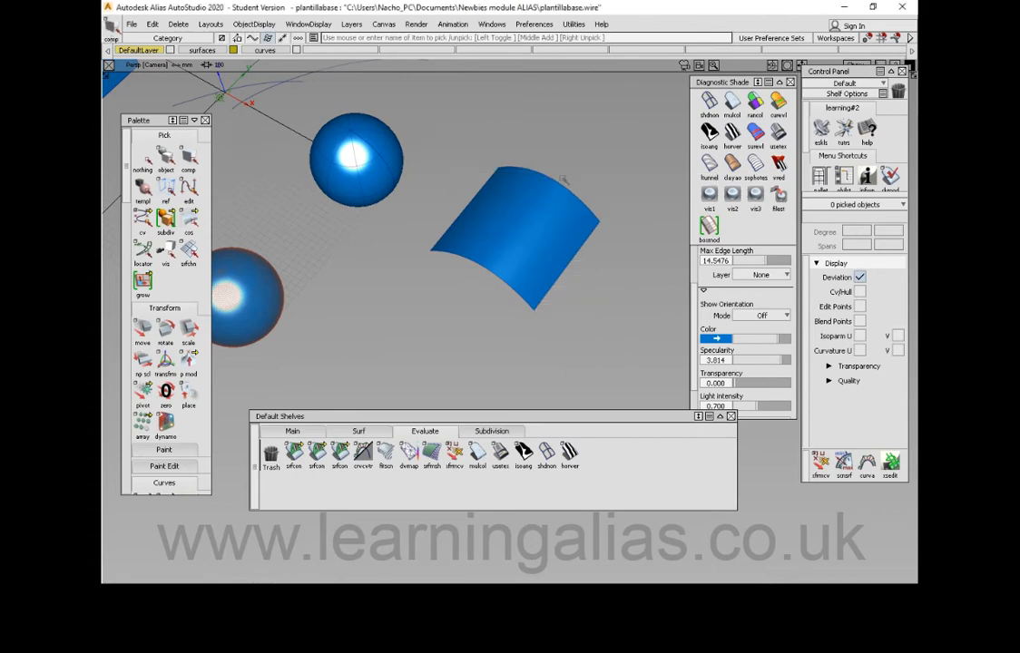
{"action": "left_click", "coordinate": [540, 218]}
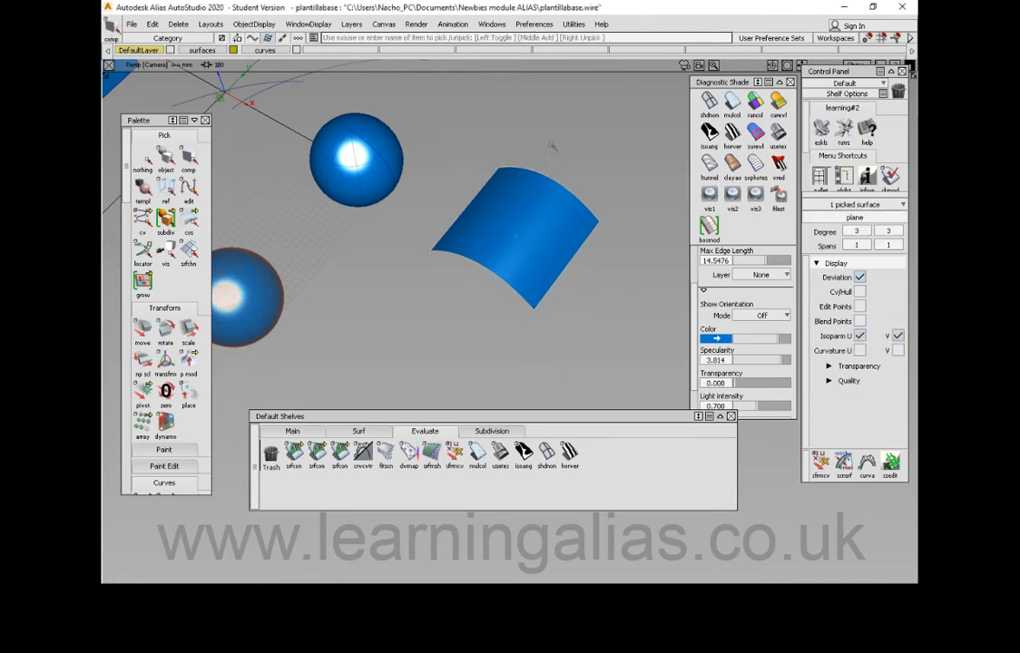
{"action": "right_click_drag", "start_coordinate": [551, 145], "coordinate": [594, 162], "text": "ctrl+shift"}
{"action": "mouse_move", "coordinate": [508, 227]}
{"action": "left_mouse_down", "text": "alt+shift"}
{"action": "mouse_move", "coordinate": [522, 228]}
{"action": "mouse_move", "coordinate": [519, 258]}
{"action": "mouse_move", "coordinate": [524, 221]}
{"action": "left_mouse_up", "text": "alt+shift"}
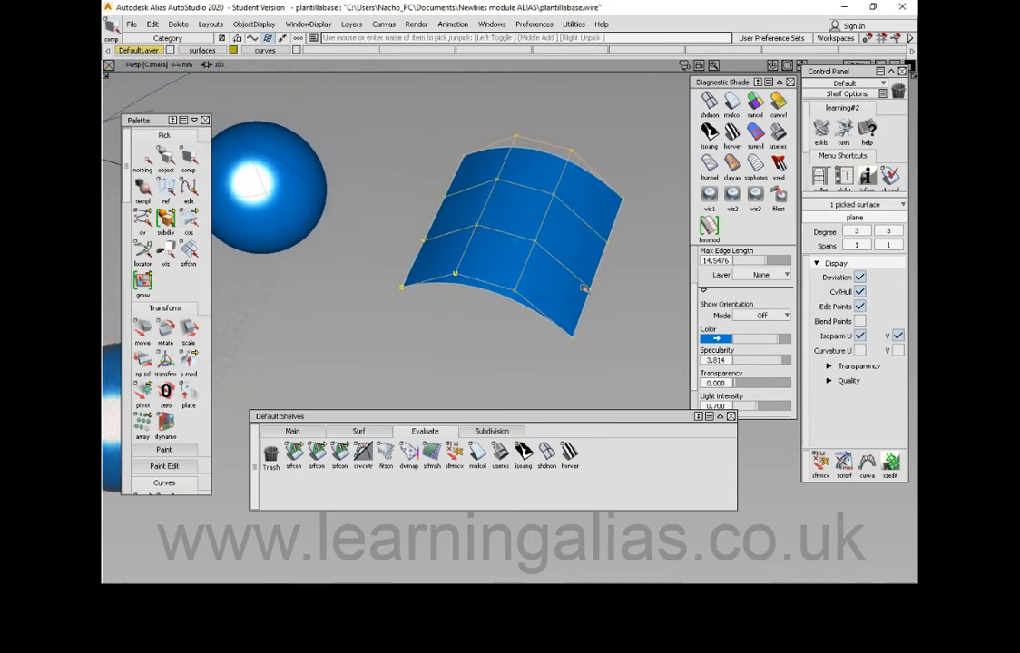
{"action": "left_click_drag", "start_coordinate": [583, 299], "coordinate": [497, 248], "text": "alt+shift"}
{"action": "right_click_drag", "start_coordinate": [507, 215], "coordinate": [467, 227], "text": "ctrl+shift"}
{"action": "left_click_drag", "start_coordinate": [498, 248], "coordinate": [562, 241], "text": "alt+shift"}
Step: Clear the selection with Pick Nothing and pick the sphere between the long curve and the curved plane as a surface
{"action": "left_click_drag", "start_coordinate": [524, 258], "coordinate": [523, 226], "text": "ctrl+shift"}
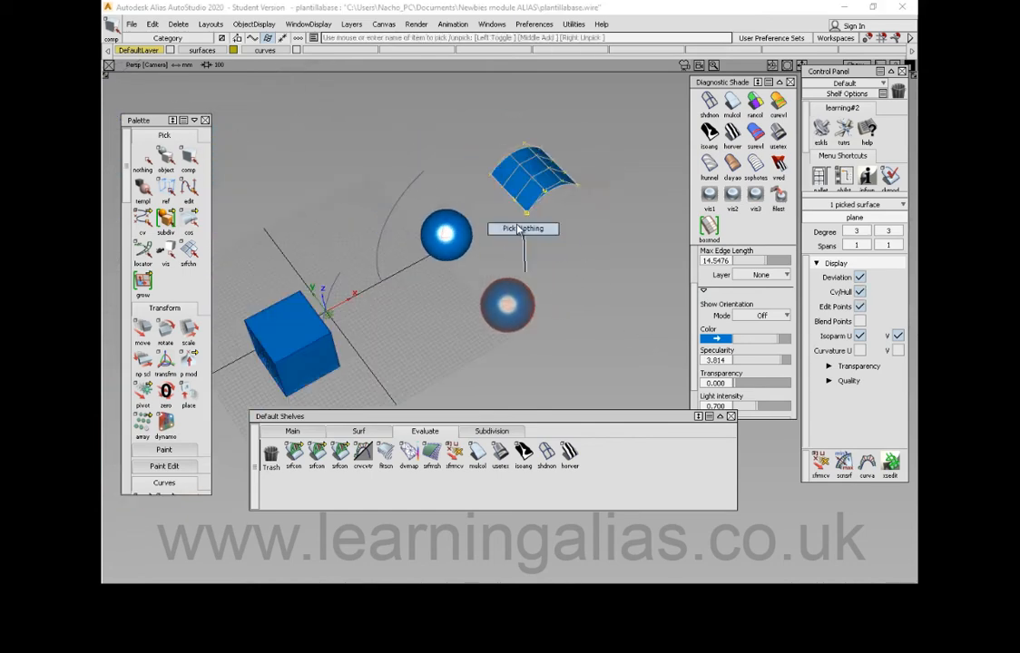
{"action": "left_click_drag", "start_coordinate": [516, 224], "coordinate": [468, 233], "text": "ctrl+shift"}
{"action": "left_click", "coordinate": [462, 232]}
{"action": "left_click_drag", "start_coordinate": [517, 183], "coordinate": [530, 180], "text": "alt+shift"}
{"action": "right_click_drag", "start_coordinate": [531, 180], "coordinate": [523, 234], "text": "alt+shift"}
{"action": "left_click_drag", "start_coordinate": [523, 234], "coordinate": [594, 278], "text": "alt+shift"}
Step: Pick the short curve near the origin with Pick Curves and display its control vertices and edit points
{"action": "left_click_drag", "start_coordinate": [355, 255], "coordinate": [346, 283], "text": "ctrl+shift"}
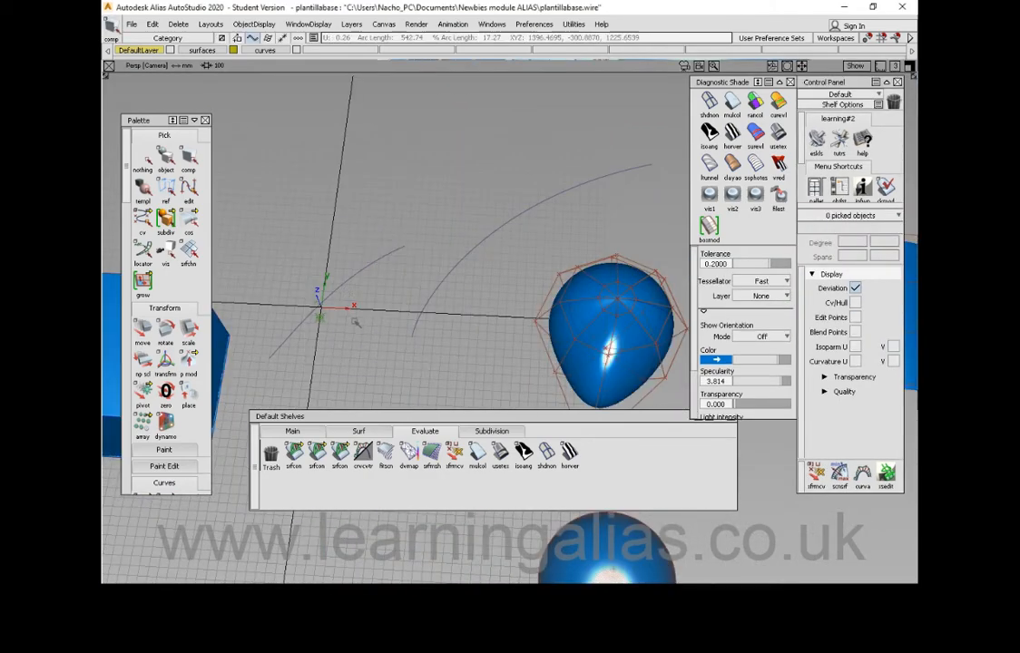
{"action": "left_click", "coordinate": [319, 300]}
{"action": "right_click_drag", "start_coordinate": [312, 241], "coordinate": [361, 259], "text": "ctrl+shift"}
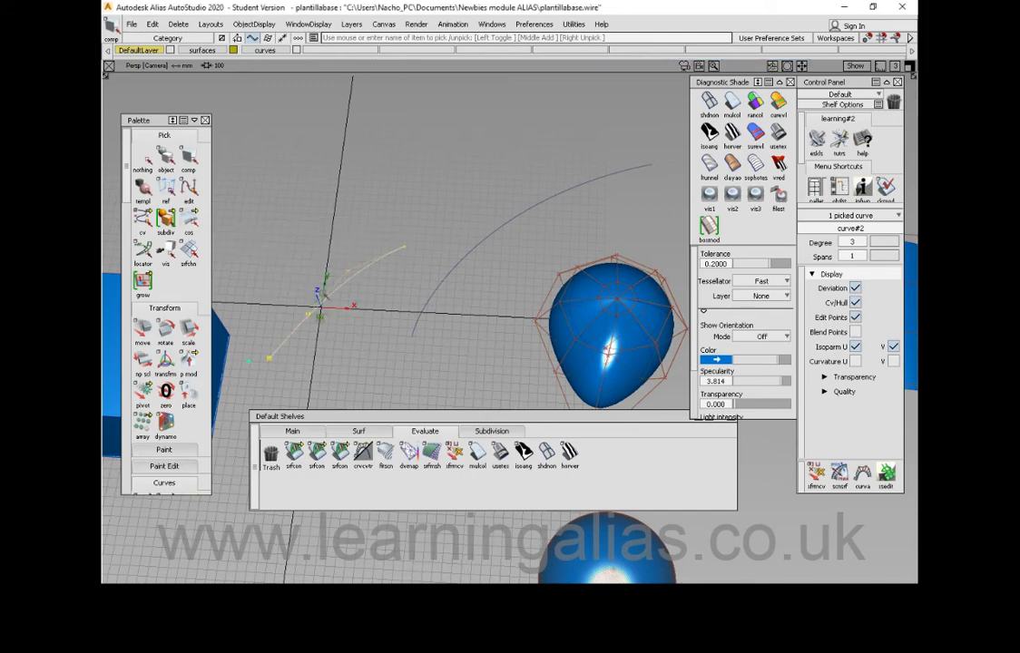
{"action": "middle_click_drag", "start_coordinate": [367, 290], "coordinate": [461, 277], "text": "alt+shift"}
{"action": "left_click", "coordinate": [411, 265], "text": "alt+shift"}
{"action": "right_click_drag", "start_coordinate": [411, 266], "coordinate": [433, 278], "text": "alt+shift"}
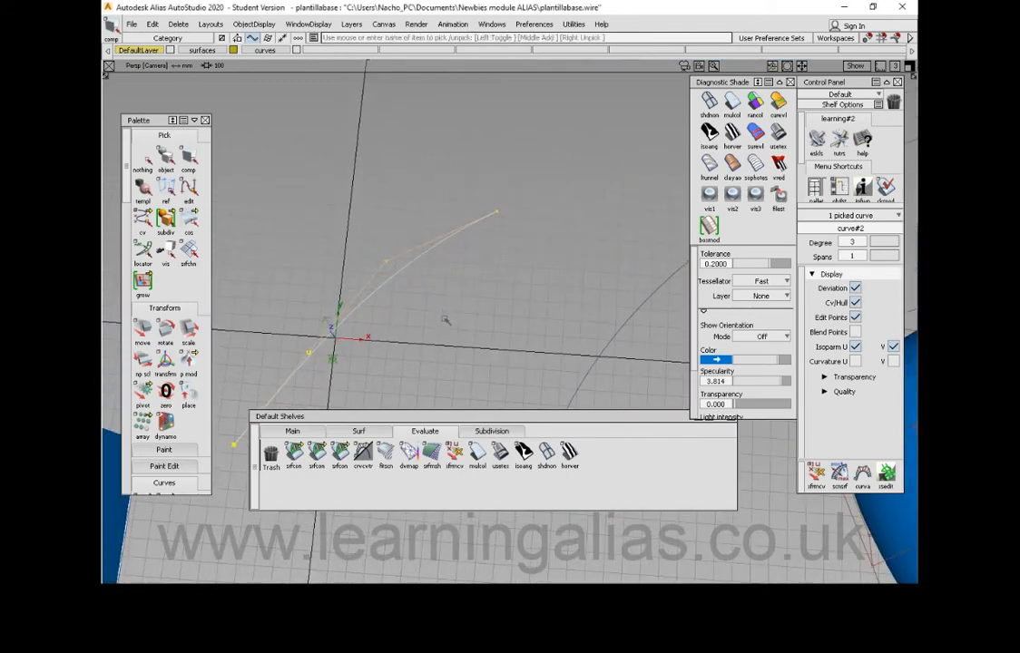
Step: Use Pick Surface to select the curved plane again
{"action": "middle_click_drag", "start_coordinate": [525, 258], "coordinate": [559, 258], "text": "ctrl+shift"}
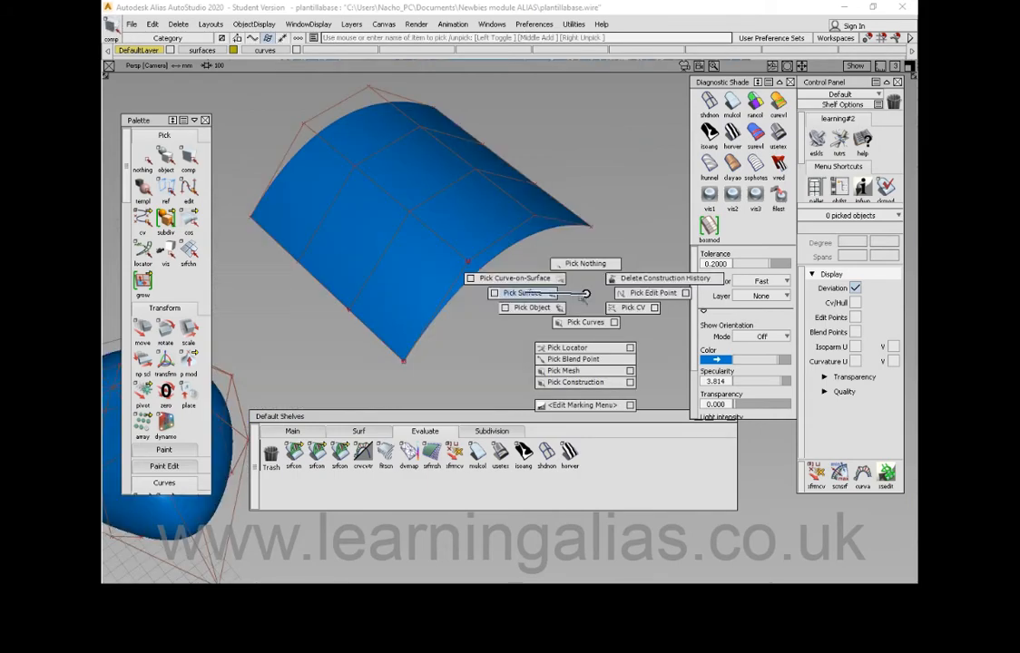
{"action": "left_click", "coordinate": [556, 257], "text": "ctrl+shift"}
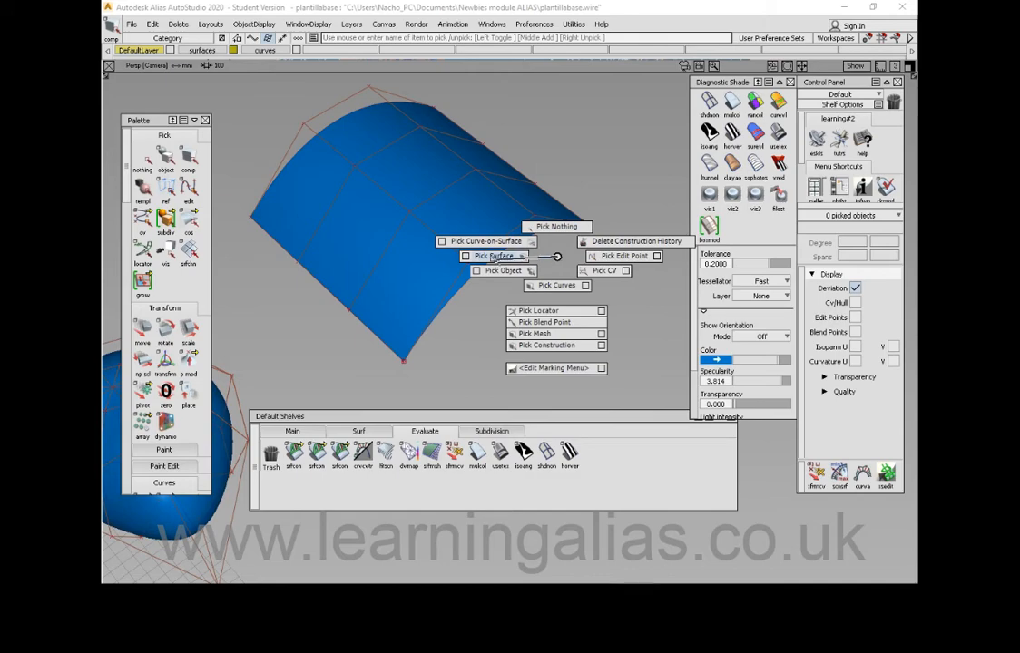
{"action": "left_click_drag", "start_coordinate": [489, 253], "coordinate": [486, 254], "text": "ctrl+shift"}
{"action": "left_click", "coordinate": [467, 224]}
{"action": "left_click_drag", "start_coordinate": [533, 281], "coordinate": [473, 268], "text": "alt+shift"}
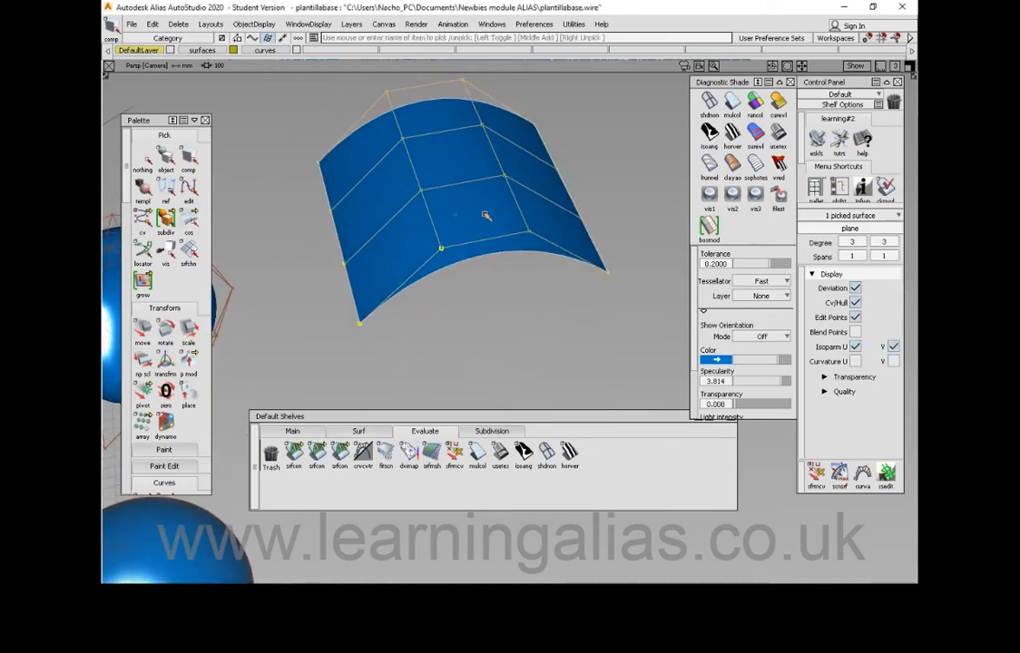
{"action": "left_click_drag", "start_coordinate": [442, 232], "coordinate": [485, 258], "text": "alt+shift"}
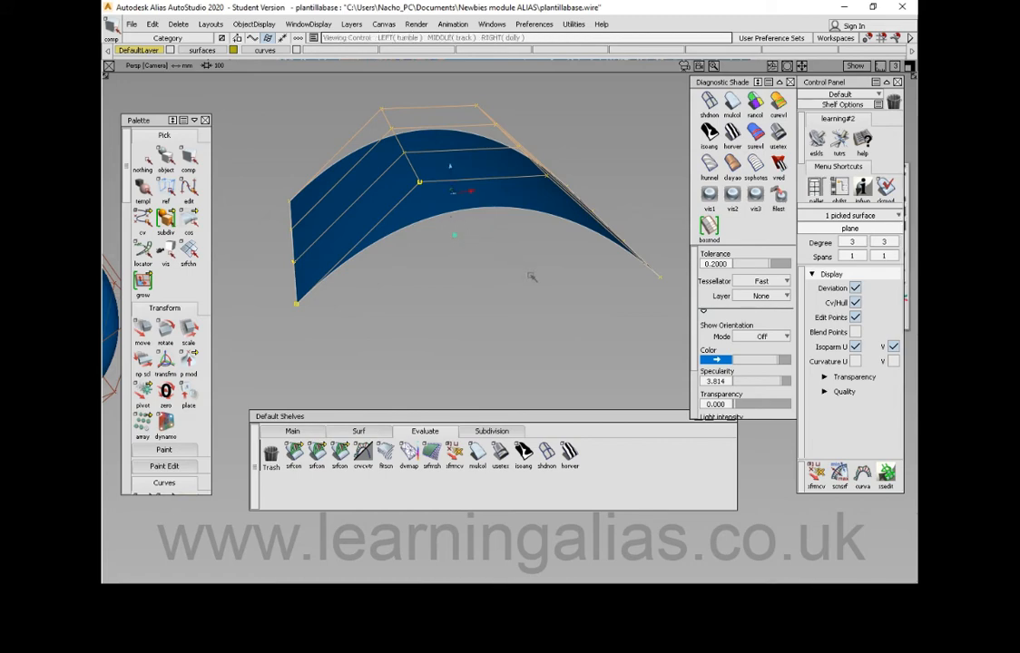
Step: Scale the picked curved plane freehand with the Scale tool
{"action": "left_click_drag", "start_coordinate": [490, 263], "coordinate": [507, 232], "text": "alt+shift"}
{"action": "right_click", "coordinate": [508, 233], "text": "ctrl+shift"}
{"action": "right_click_drag", "start_coordinate": [542, 232], "coordinate": [548, 233], "text": "ctrl+shift"}
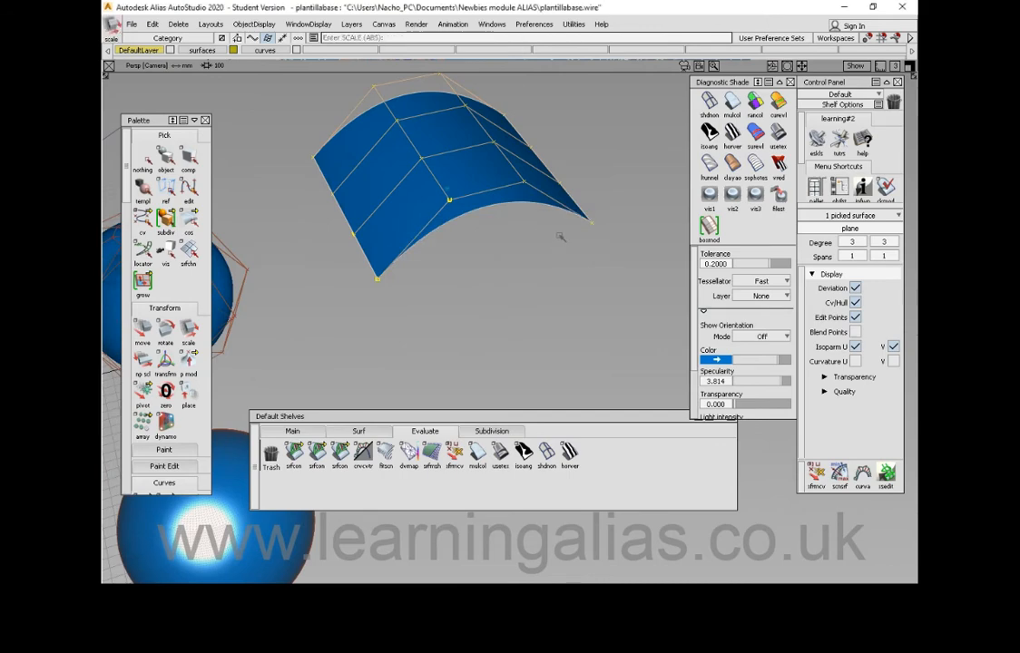
{"action": "left_click_drag", "start_coordinate": [507, 275], "coordinate": [486, 259]}
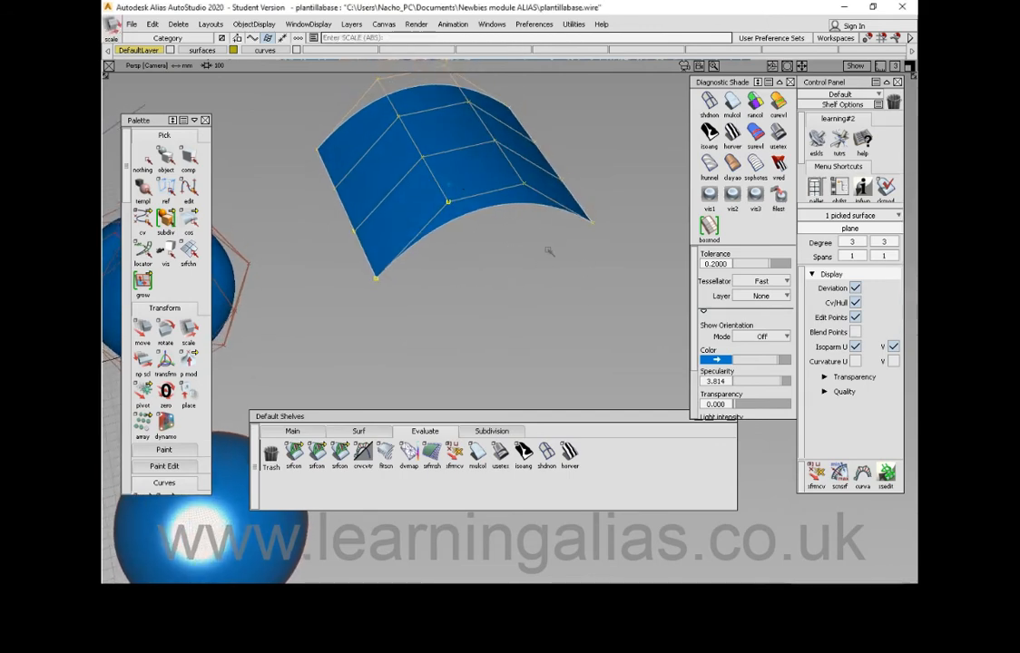
{"action": "right_click_drag", "start_coordinate": [527, 289], "coordinate": [480, 264], "text": "alt+shift"}
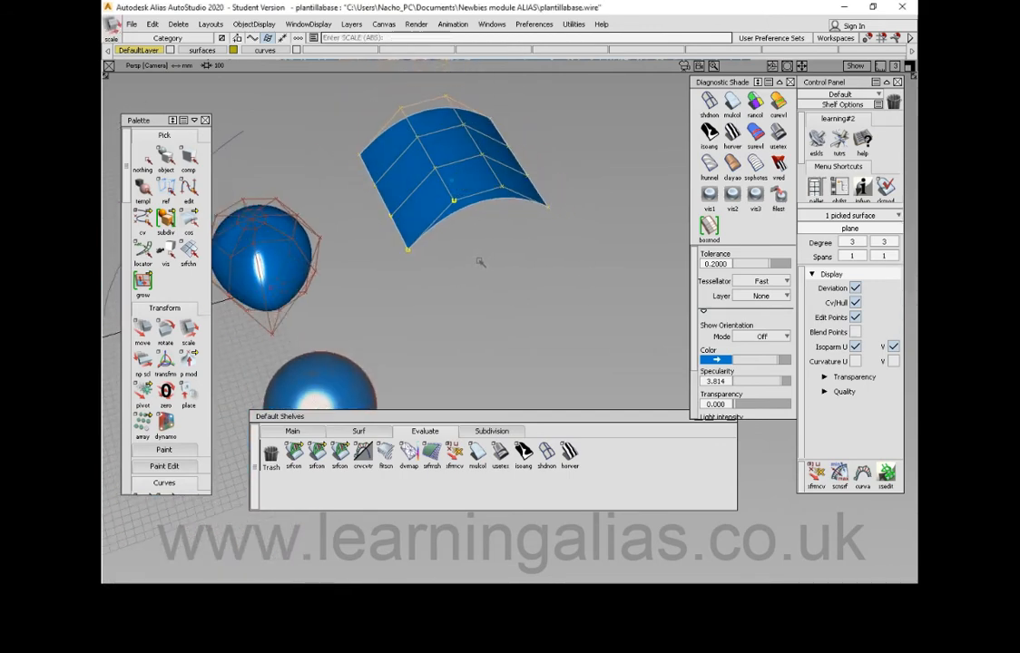
{"action": "left_click_drag", "start_coordinate": [481, 262], "coordinate": [457, 263]}
Step: Use Move Pivot to place the curved plane's pivot freehand, away from the surface
{"action": "middle_click", "coordinate": [457, 263], "text": "ctrl+shift"}
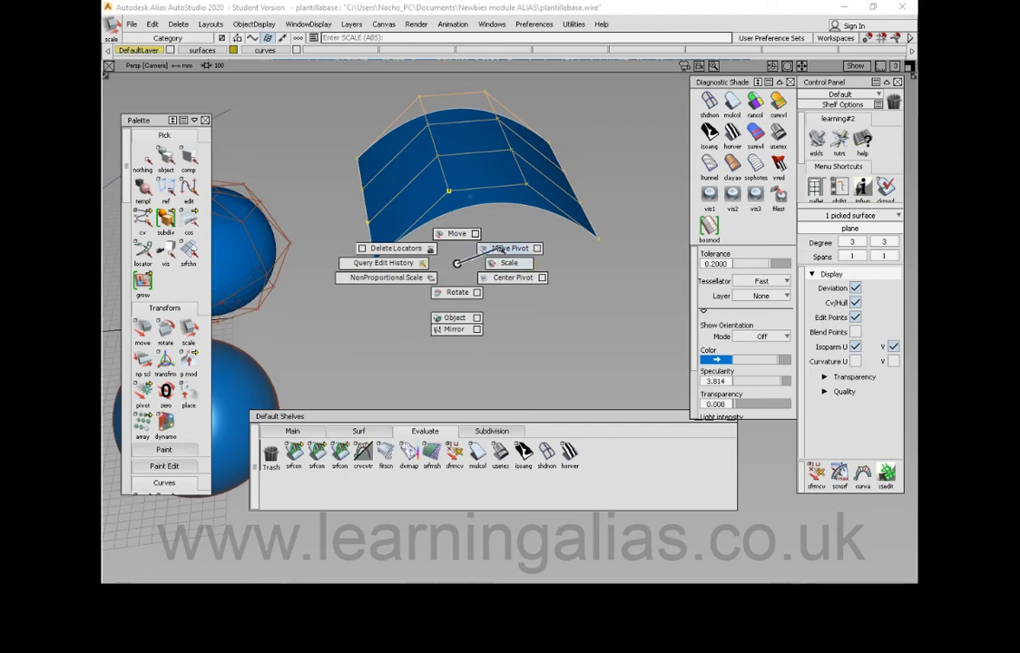
{"action": "middle_click_drag", "start_coordinate": [491, 248], "coordinate": [495, 247], "text": "ctrl+shift"}
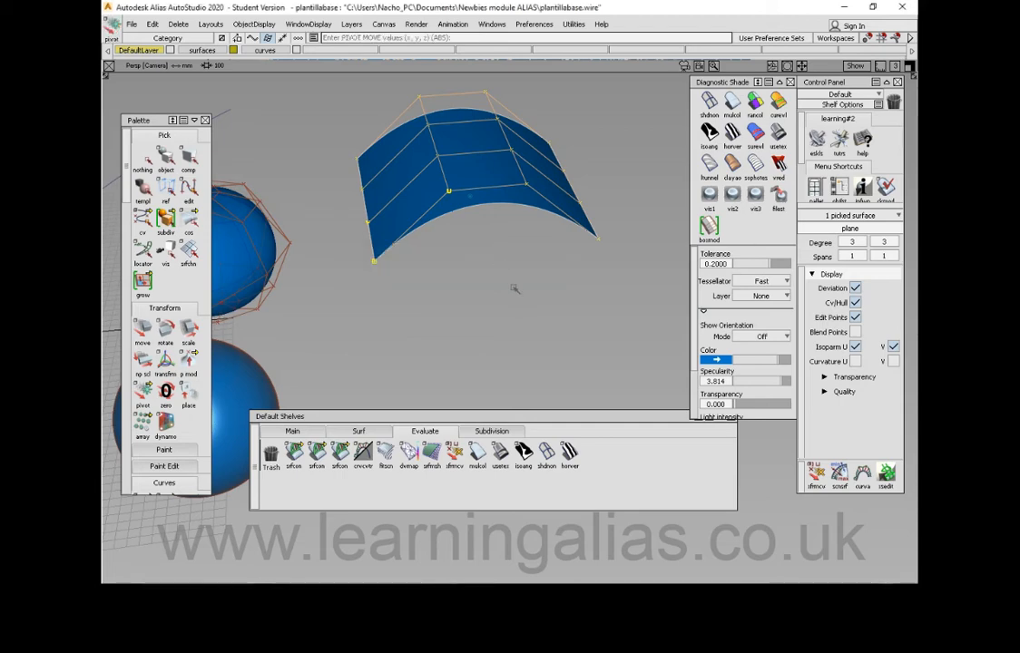
{"action": "left_click_drag", "start_coordinate": [507, 293], "coordinate": [460, 297], "text": "alt+shift"}
{"action": "left_click_drag", "start_coordinate": [462, 304], "coordinate": [519, 289], "text": "alt+shift"}
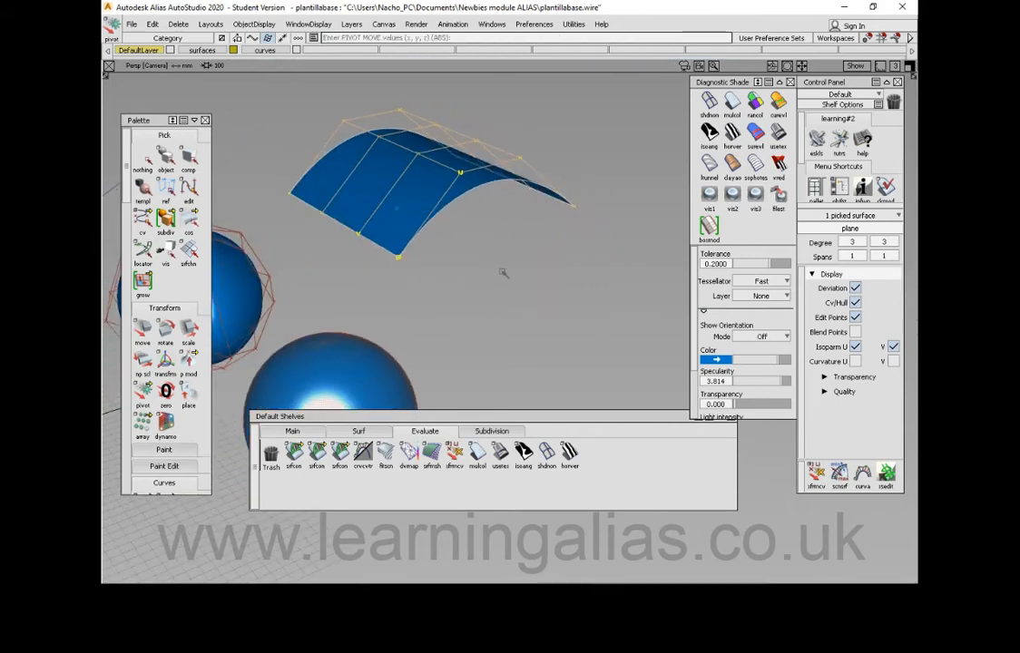
{"action": "middle_click_drag", "start_coordinate": [505, 273], "coordinate": [566, 310]}
{"action": "left_click_drag", "start_coordinate": [559, 288], "coordinate": [479, 205], "text": "alt+shift"}
Step: Snap the curved plane's pivot to its lower front corner with Move Pivot
{"action": "middle_click_drag", "start_coordinate": [488, 239], "coordinate": [524, 223], "text": "ctrl+shift"}
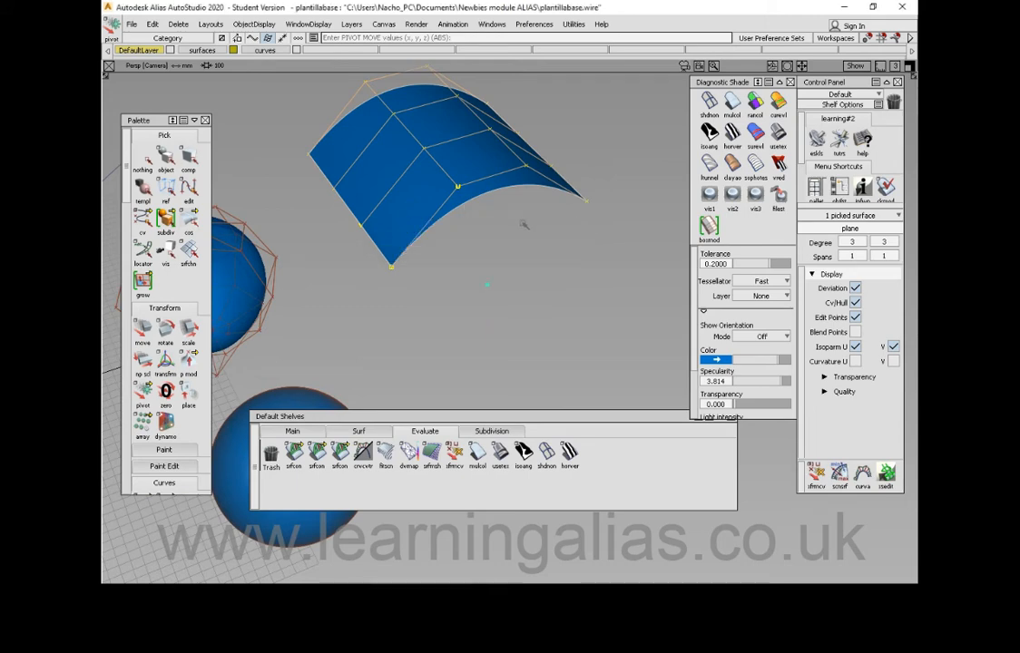
{"action": "left_click_drag", "start_coordinate": [484, 197], "coordinate": [496, 200], "text": "ctrl+alt"}
{"action": "left_click_drag", "start_coordinate": [470, 203], "coordinate": [412, 237], "text": "ctrl+alt"}
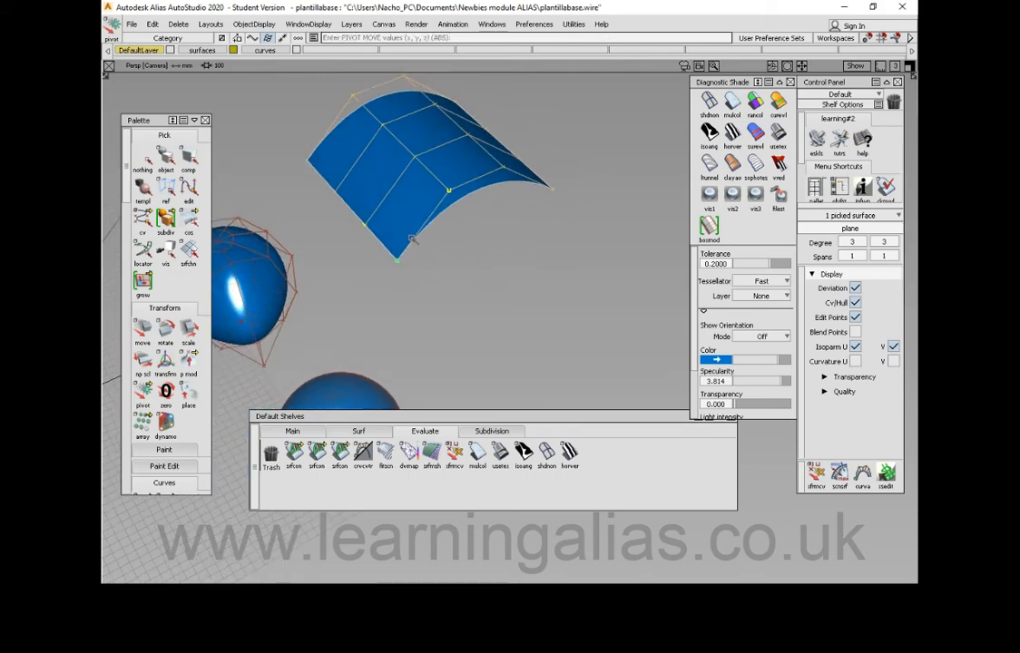
{"action": "left_click_drag", "start_coordinate": [474, 290], "coordinate": [469, 252], "text": "alt+shift"}
Step: Center the pivot of the mesh sphere with the Center Pivot tool
{"action": "right_click_drag", "start_coordinate": [466, 252], "coordinate": [498, 259], "text": "ctrl+shift"}
{"action": "left_click_drag", "start_coordinate": [492, 284], "coordinate": [523, 284]}
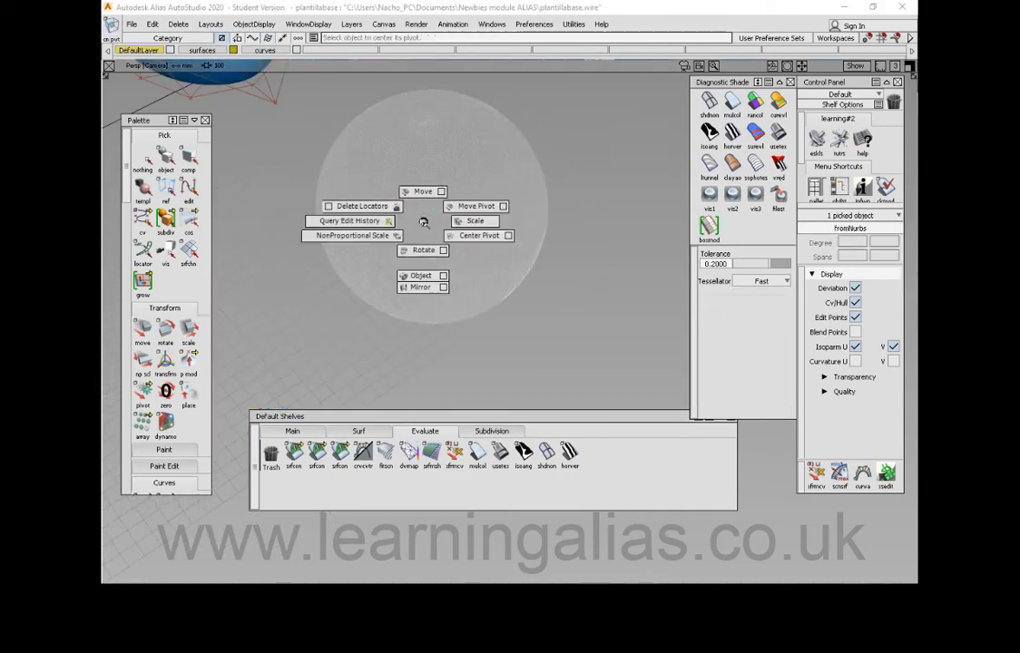
{"action": "right_click_drag", "start_coordinate": [443, 225], "coordinate": [461, 238], "text": "ctrl+shift"}
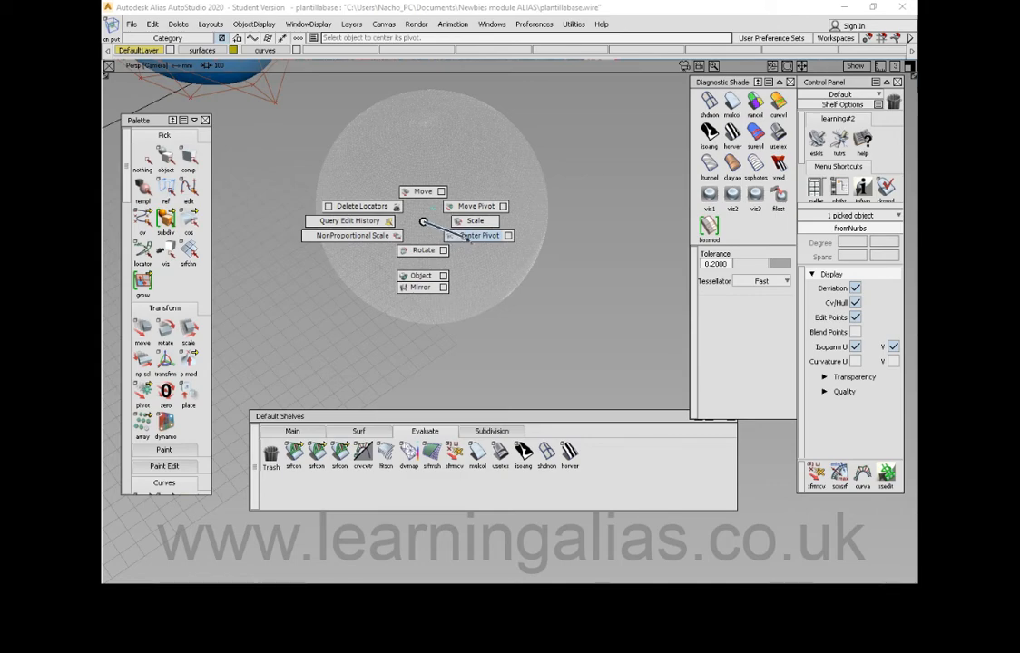
{"action": "right_click_drag", "start_coordinate": [467, 237], "coordinate": [559, 243], "text": "ctrl+shift"}
{"action": "mouse_move", "coordinate": [561, 304]}
{"action": "left_mouse_down"}
{"action": "mouse_move", "coordinate": [599, 312]}
{"action": "mouse_move", "coordinate": [544, 308]}
{"action": "mouse_move", "coordinate": [563, 312]}
{"action": "left_mouse_up"}
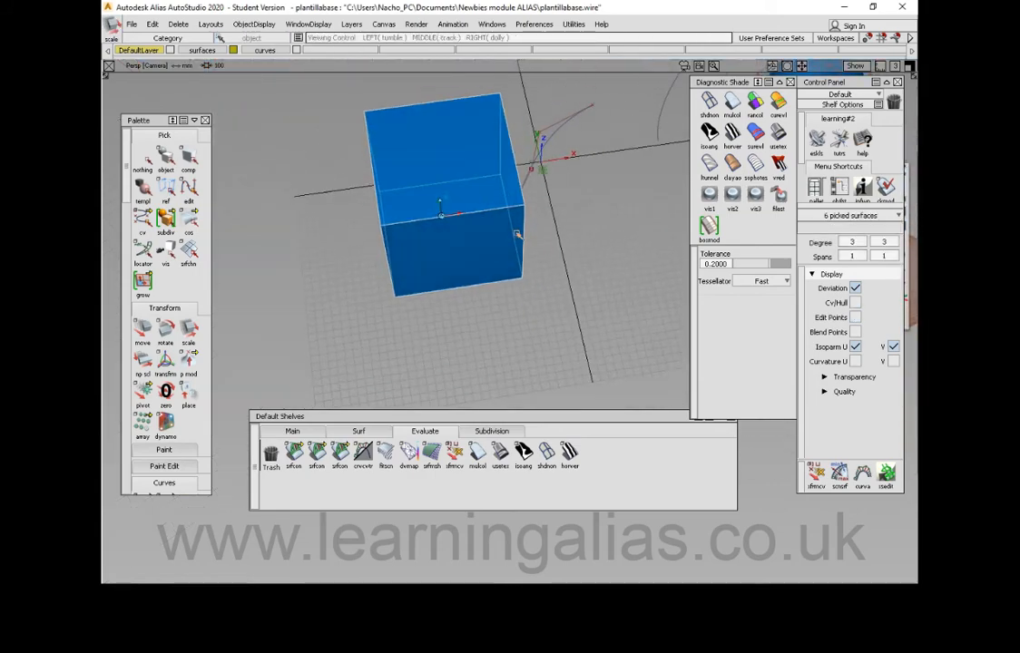
Step: Try rotating the cube freehand about its centered pivot with the Rotate tool and undo the rotations
{"action": "left_click_drag", "start_coordinate": [519, 234], "coordinate": [487, 230], "text": "alt+shift"}
{"action": "right_click_drag", "start_coordinate": [524, 221], "coordinate": [525, 251], "text": "ctrl+shift"}
{"action": "left_click_drag", "start_coordinate": [525, 250], "coordinate": [609, 289], "text": "alt+shift"}
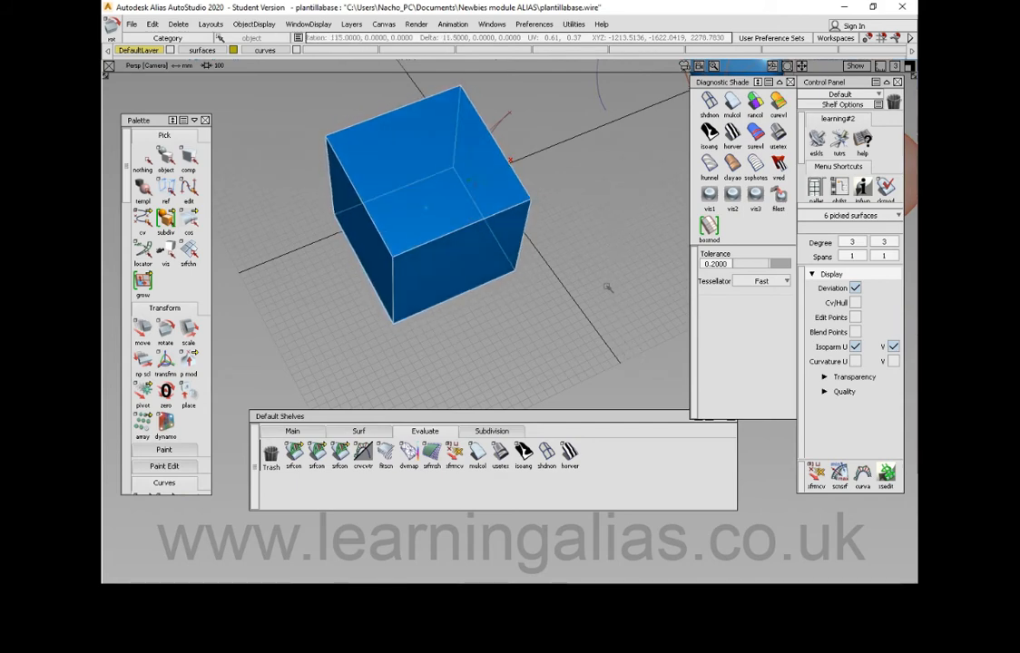
{"action": "key", "text": "ctrl+z"}
{"action": "middle_click_drag", "start_coordinate": [551, 228], "coordinate": [579, 193], "text": "alt+shift"}
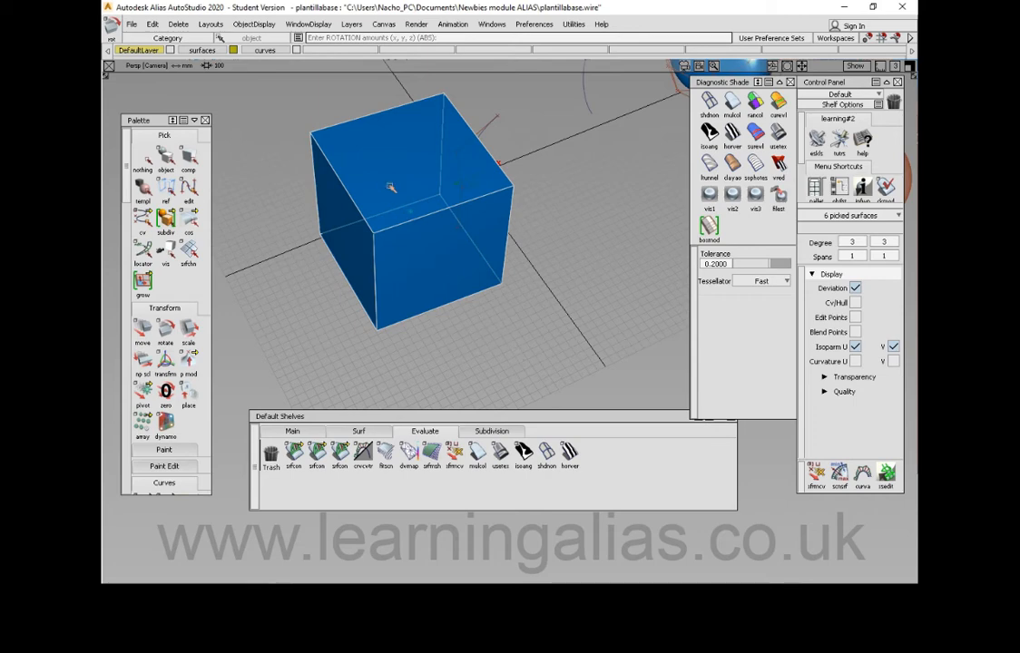
{"action": "key", "text": "ctrl+z"}
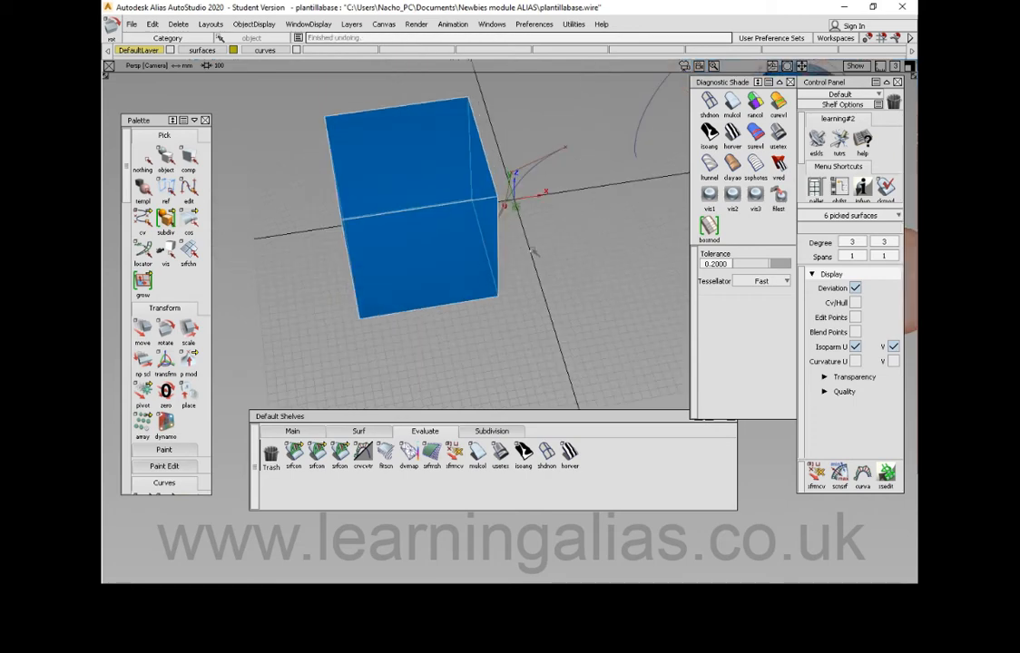
Step: Rotate the cube freehand about the Z axis and move its pivot to one of its corners
{"action": "right_click_drag", "start_coordinate": [599, 227], "coordinate": [501, 352]}
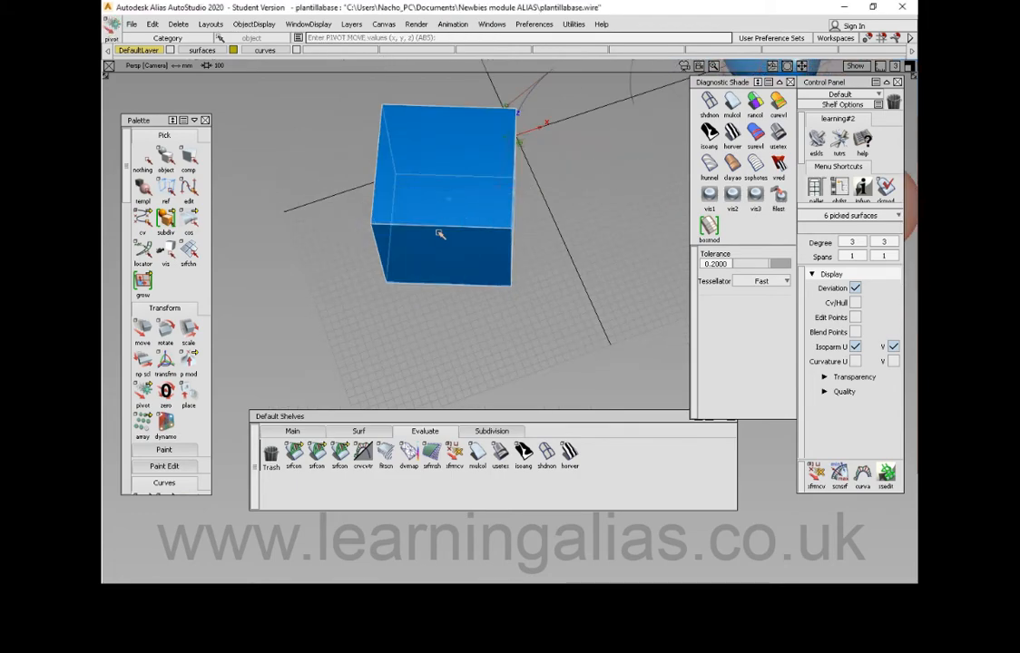
{"action": "left_click_drag", "start_coordinate": [359, 225], "coordinate": [459, 252], "text": "alt+shift"}
Step: Rotate the cube freehand around its corner pivot about the X, Y and Z axes
{"action": "right_click", "coordinate": [461, 246], "text": "ctrl+shift"}
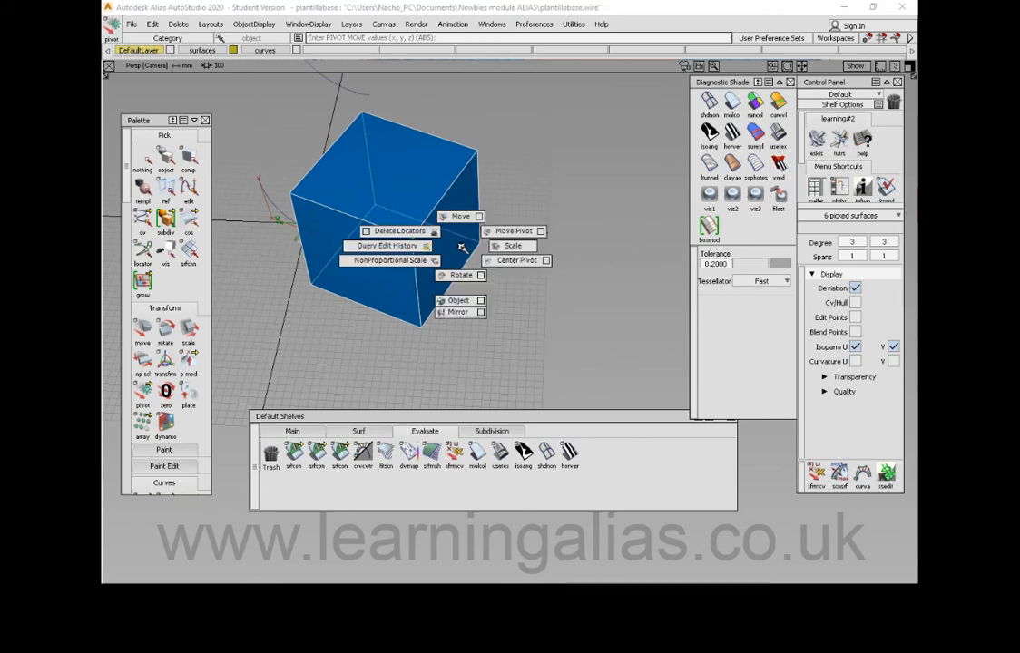
{"action": "right_click_drag", "start_coordinate": [472, 274], "coordinate": [473, 276], "text": "ctrl+shift"}
{"action": "left_click_drag", "start_coordinate": [473, 275], "coordinate": [357, 268], "text": "alt+shift"}
{"action": "middle_click_drag", "start_coordinate": [358, 269], "coordinate": [437, 300]}
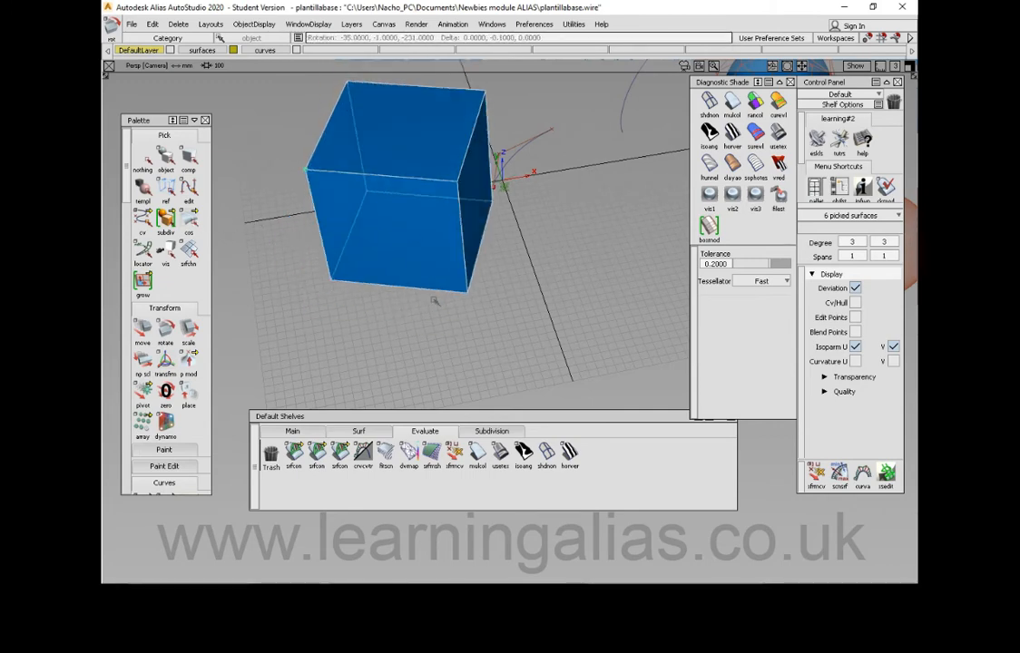
{"action": "right_click_drag", "start_coordinate": [439, 201], "coordinate": [442, 238]}
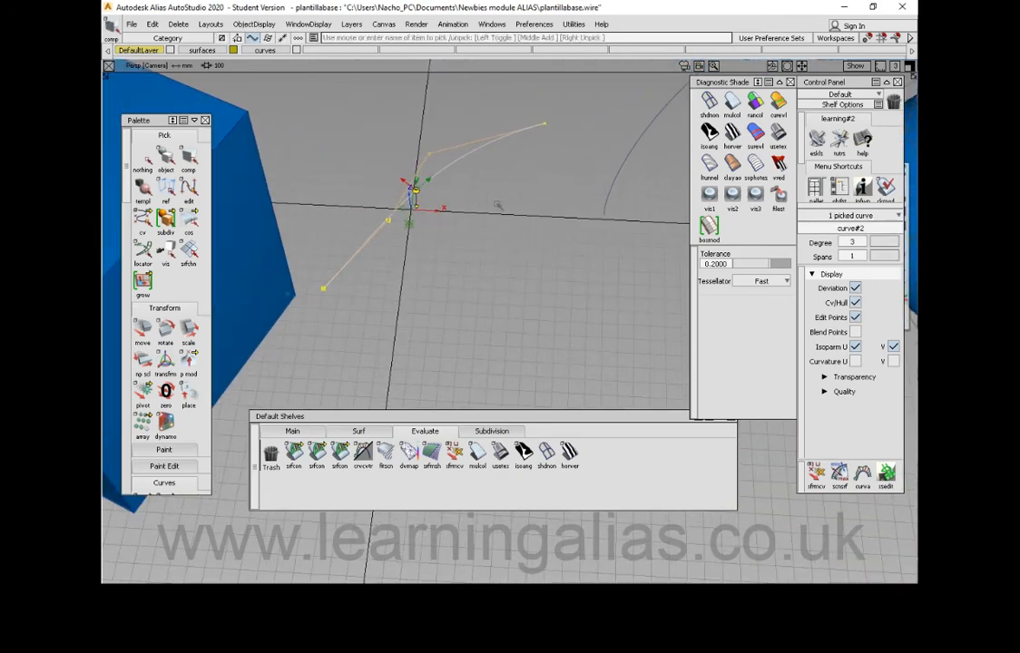
Step: Try rotating the short curve freehand around its offset pivot and undo the rotations
{"action": "left_click_drag", "start_coordinate": [497, 206], "coordinate": [502, 265], "text": "alt+shift"}
{"action": "left_click_drag", "start_coordinate": [332, 272], "coordinate": [321, 306], "text": "alt+shift"}
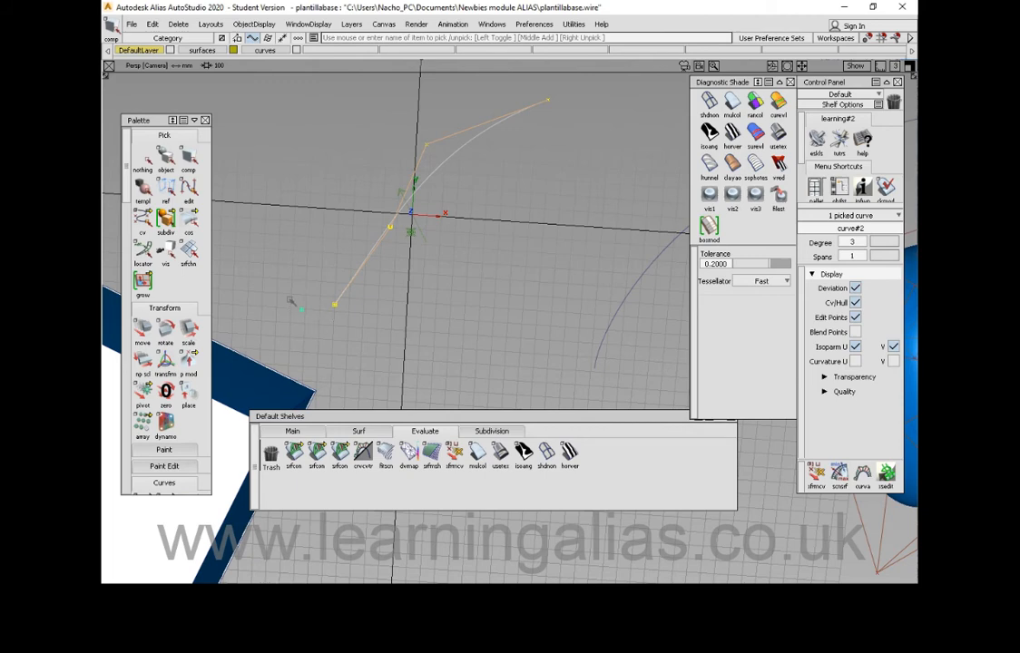
{"action": "left_click", "coordinate": [416, 286], "text": "ctrl+shift"}
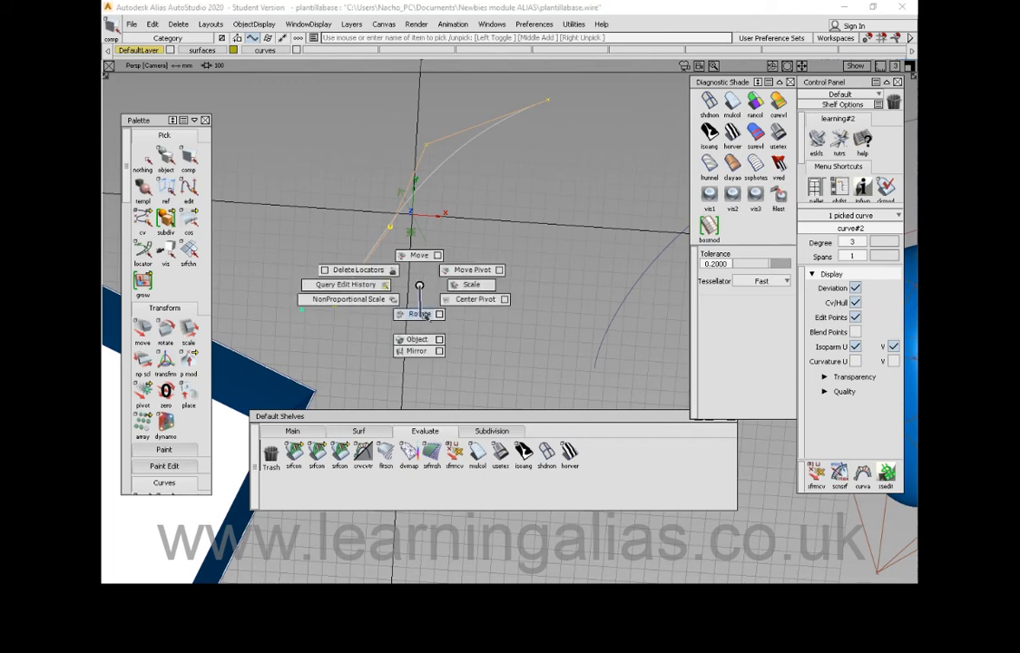
{"action": "left_click_drag", "start_coordinate": [426, 316], "coordinate": [378, 197], "text": "ctrl+shift"}
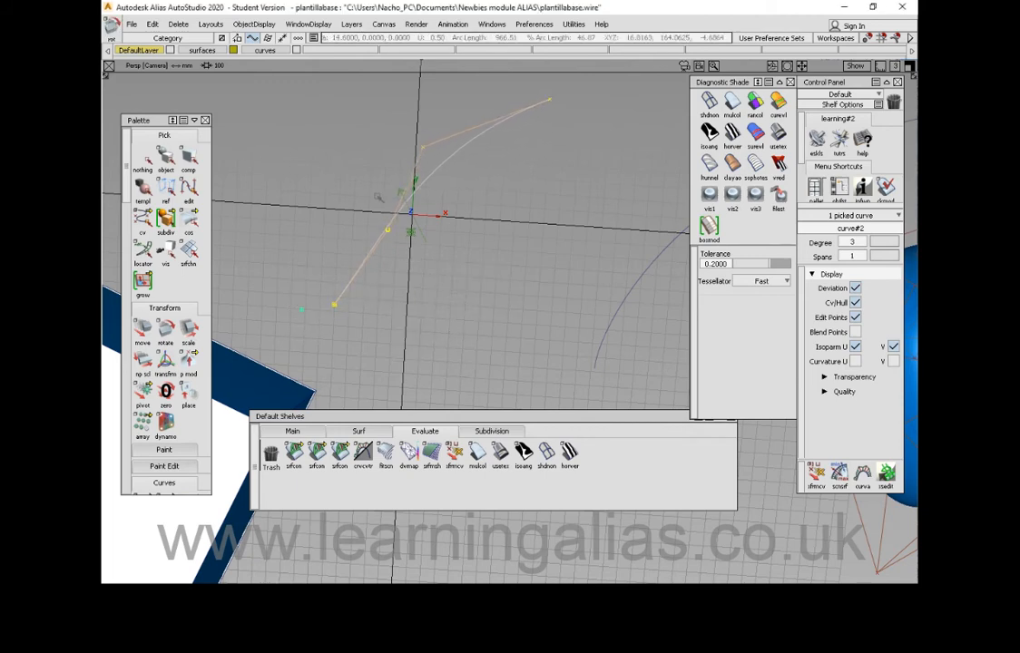
{"action": "key", "text": "ctrl+z"}
{"action": "right_click_drag", "start_coordinate": [503, 225], "coordinate": [402, 252]}
{"action": "left_click_drag", "start_coordinate": [403, 252], "coordinate": [393, 269], "text": "alt+shift"}
{"action": "key", "text": "ctrl+z"}
Step: Use Move Pivot to snap the short curve's pivot to the control point at its lower end
{"action": "mouse_move", "coordinate": [396, 269]}
{"action": "right_mouse_down", "text": "ctrl+shift"}
{"action": "mouse_move", "coordinate": [434, 279]}
{"action": "mouse_move", "coordinate": [435, 256]}
{"action": "right_mouse_up", "text": "ctrl+shift"}
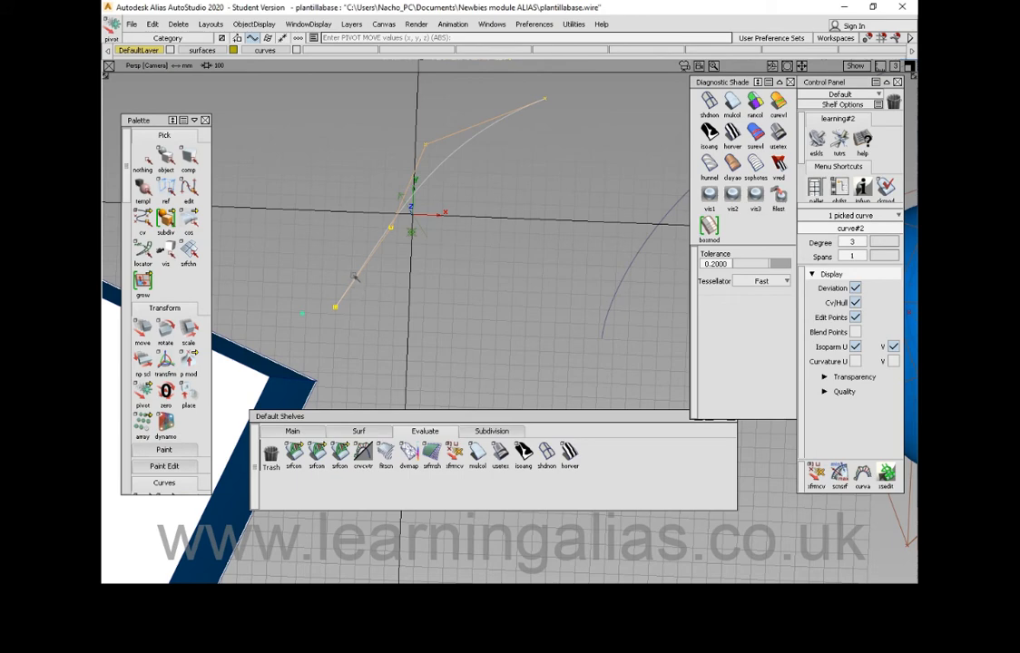
{"action": "left_click", "coordinate": [336, 309], "text": "ctrl"}
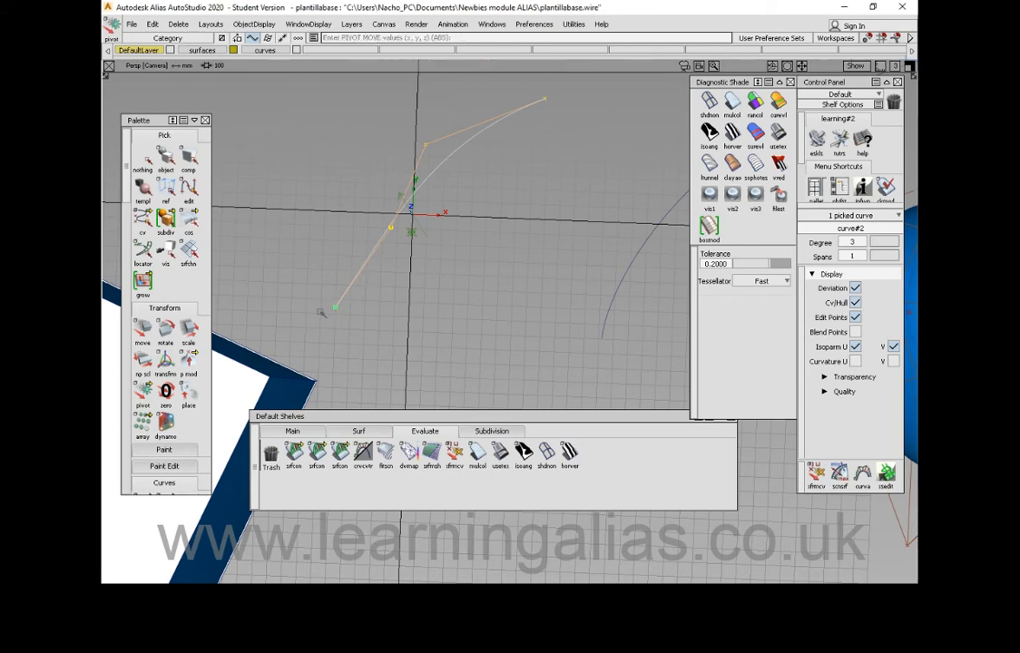
Step: Rotate the short curve freehand about the Z axis around the pivot at its lower end
{"action": "left_click_drag", "start_coordinate": [468, 144], "coordinate": [416, 330], "text": "alt+shift"}
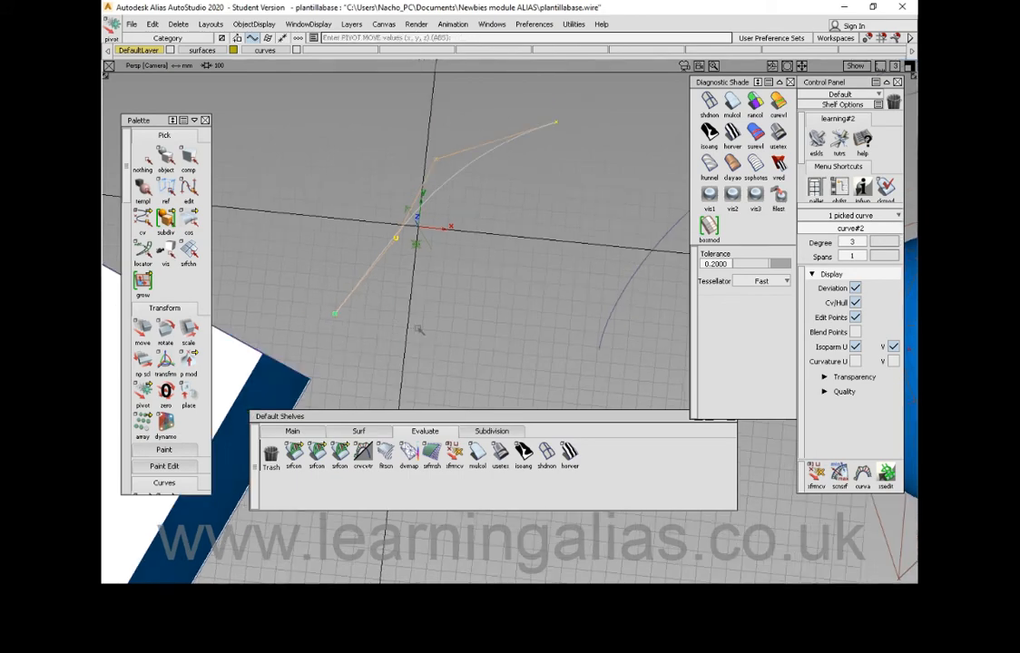
{"action": "right_click_drag", "start_coordinate": [417, 330], "coordinate": [418, 356], "text": "ctrl+shift"}
{"action": "right_click_drag", "start_coordinate": [448, 303], "coordinate": [372, 267]}
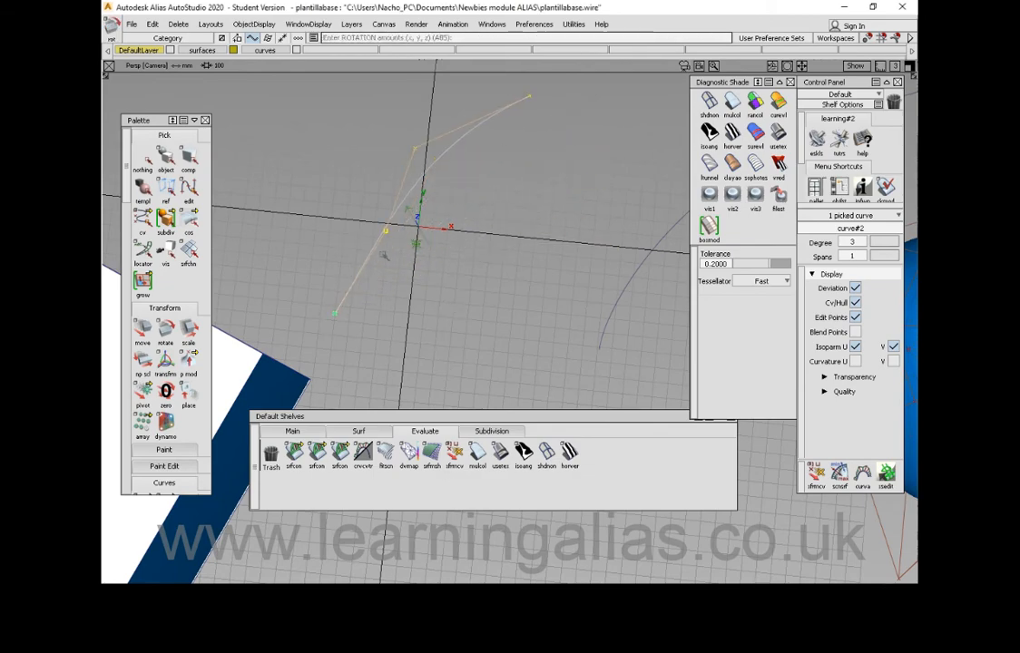
Step: Clear the selection, pick the two upper control points of the short curve and center their pivot
{"action": "right_click_drag", "start_coordinate": [471, 232], "coordinate": [411, 258], "text": "alt+shift"}
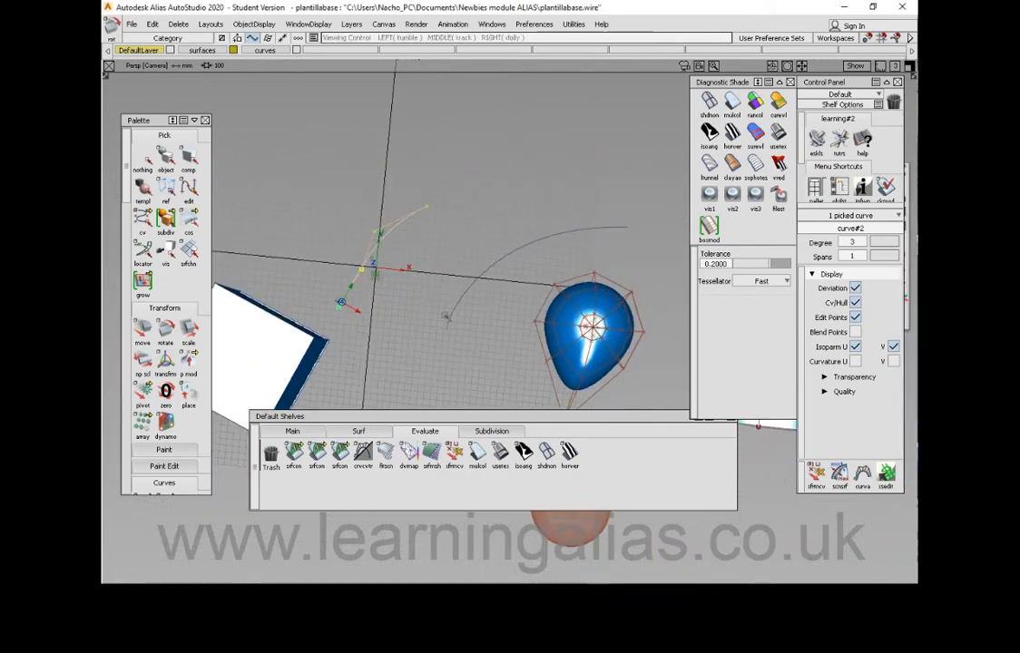
{"action": "left_click_drag", "start_coordinate": [411, 258], "coordinate": [431, 262], "text": "alt+shift"}
{"action": "right_click_drag", "start_coordinate": [431, 261], "coordinate": [471, 259], "text": "alt+shift"}
{"action": "left_click_drag", "start_coordinate": [437, 264], "coordinate": [437, 236], "text": "ctrl+shift"}
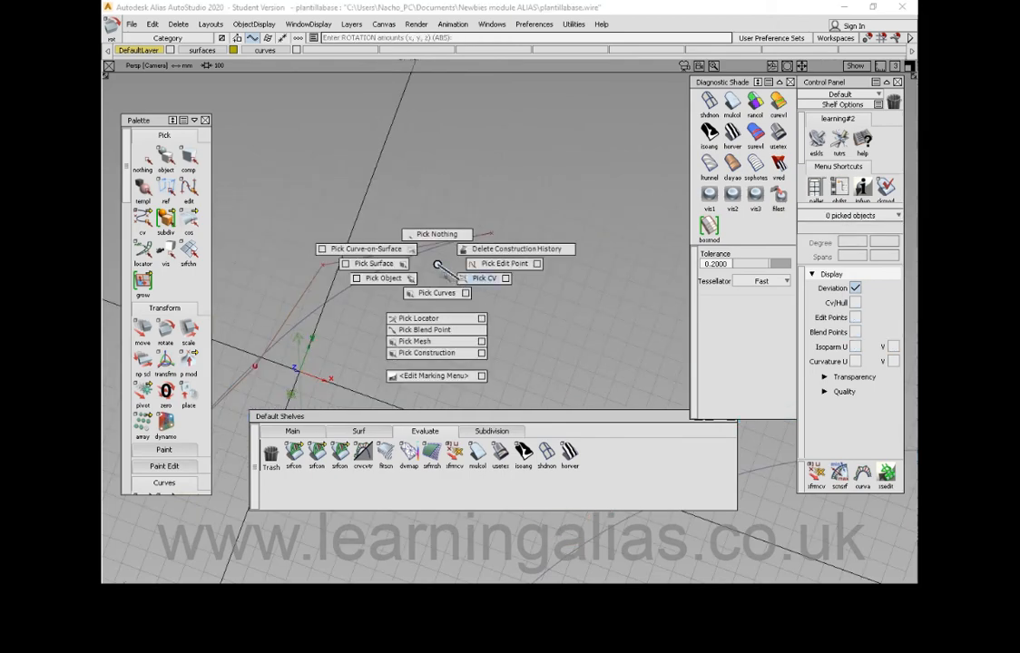
{"action": "left_click_drag", "start_coordinate": [457, 278], "coordinate": [460, 280], "text": "ctrl+shift"}
{"action": "left_click_drag", "start_coordinate": [271, 201], "coordinate": [460, 293]}
{"action": "right_click_drag", "start_coordinate": [460, 289], "coordinate": [508, 303], "text": "ctrl+shift"}
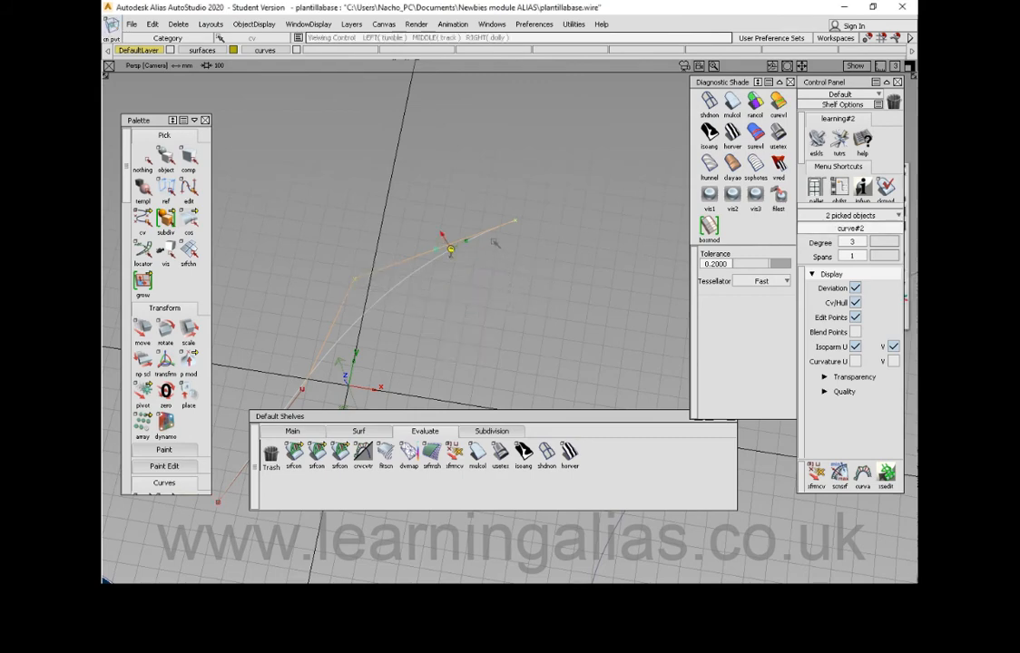
{"action": "left_click_drag", "start_coordinate": [490, 283], "coordinate": [463, 278], "text": "alt+shift"}
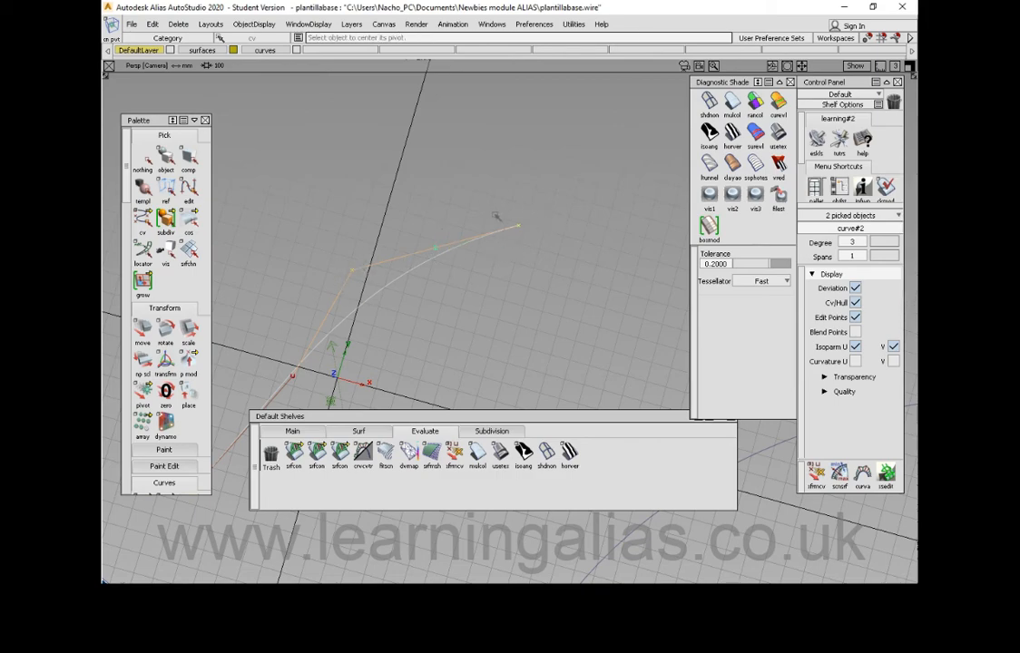
Step: Try rotating the short curve's two picked control points freehand around their centered pivot and undo the rotation
{"action": "key", "text": "alt+shift"}
{"action": "left_click_drag", "start_coordinate": [534, 234], "coordinate": [467, 230], "text": "alt+shift"}
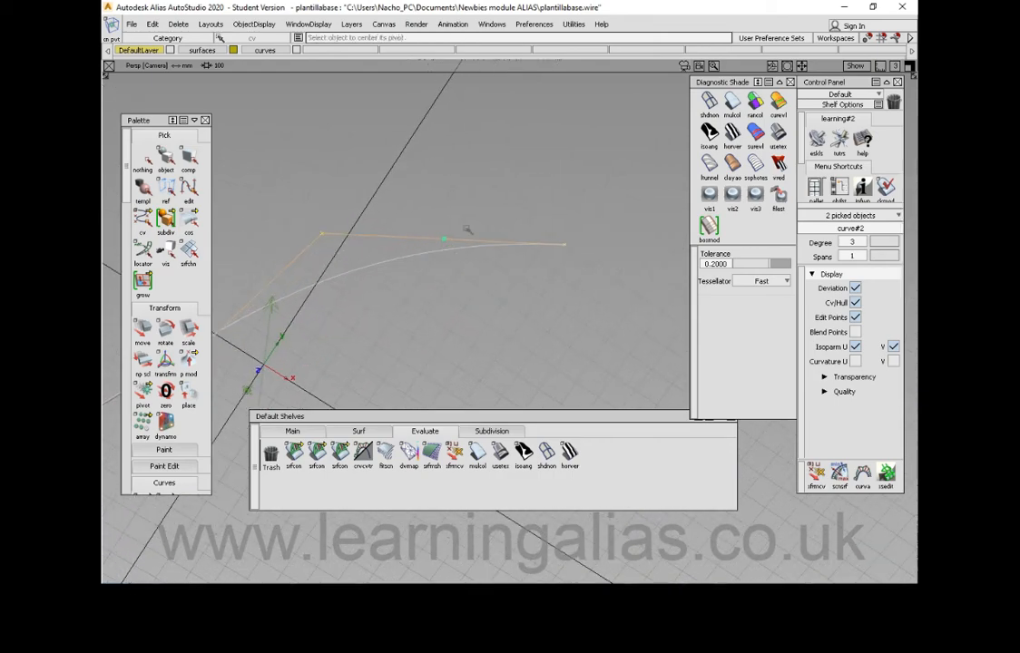
{"action": "right_click_drag", "start_coordinate": [475, 266], "coordinate": [508, 281], "text": "alt+shift"}
{"action": "left_click_drag", "start_coordinate": [508, 280], "coordinate": [519, 261], "text": "alt+shift"}
{"action": "right_click_drag", "start_coordinate": [516, 259], "coordinate": [518, 279], "text": "ctrl+shift"}
{"action": "left_click_drag", "start_coordinate": [515, 276], "coordinate": [512, 327]}
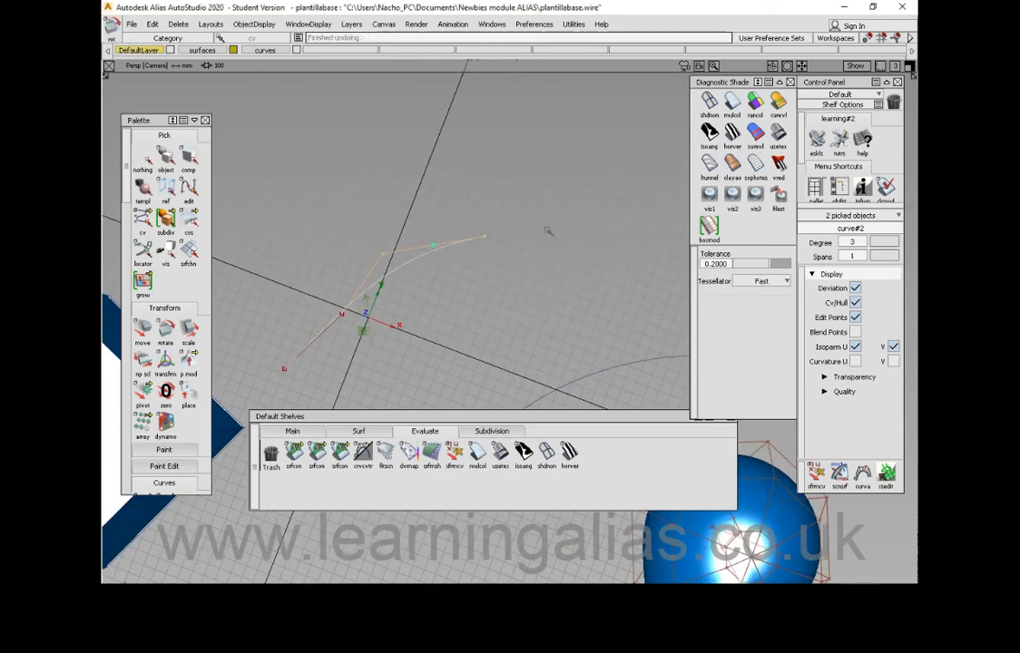
{"action": "right_click_drag", "start_coordinate": [546, 228], "coordinate": [509, 411]}
{"action": "right_click_drag", "start_coordinate": [496, 275], "coordinate": [478, 431]}
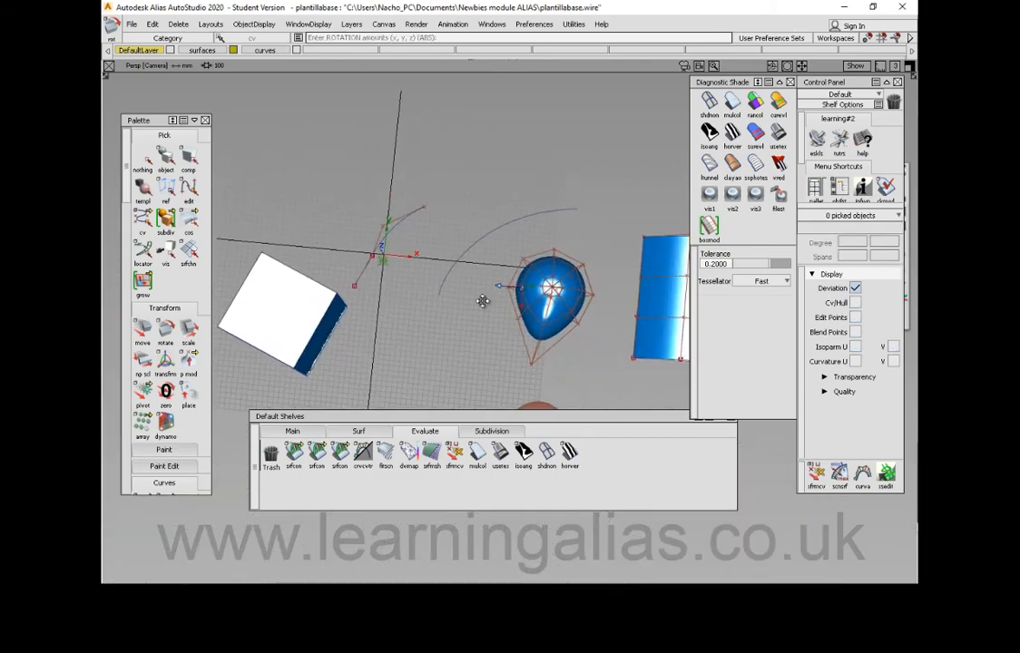
Step: Pick the long curve and the deformed blue sphere as objects and center the pivot of both
{"action": "left_click_drag", "start_coordinate": [483, 300], "coordinate": [502, 283], "text": "alt+shift"}
{"action": "middle_click_drag", "start_coordinate": [503, 283], "coordinate": [506, 283], "text": "alt+shift"}
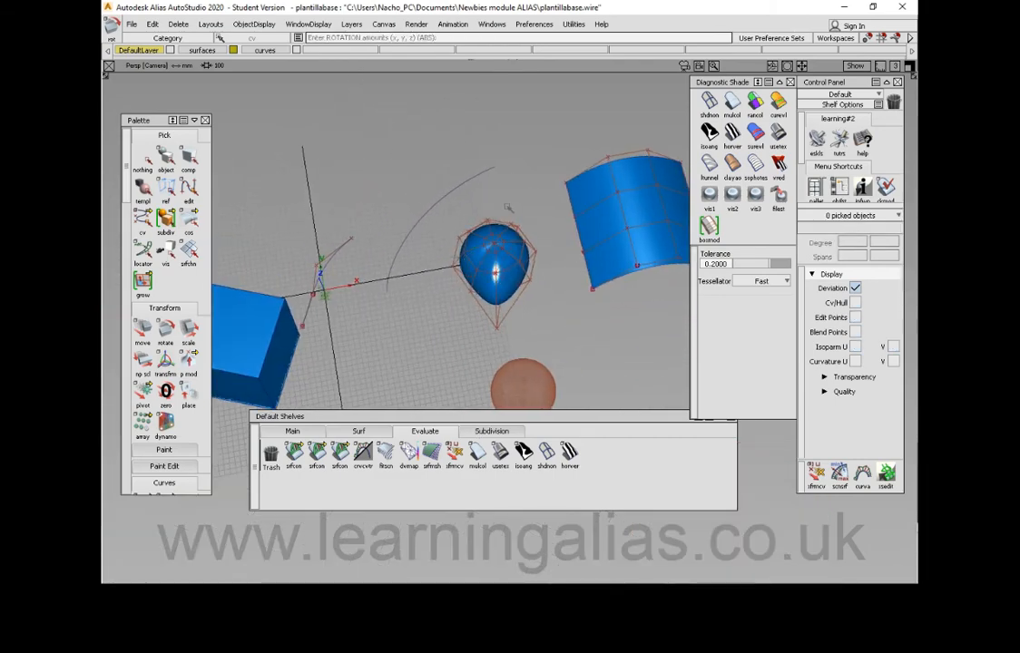
{"action": "mouse_move", "coordinate": [506, 206]}
{"action": "left_mouse_down", "text": "ctrl+shift"}
{"action": "mouse_move", "coordinate": [504, 229]}
{"action": "mouse_move", "coordinate": [461, 217]}
{"action": "left_mouse_up", "text": "ctrl+shift"}
{"action": "left_click_drag", "start_coordinate": [485, 242], "coordinate": [446, 210], "text": "ctrl+shift"}
{"action": "left_click", "coordinate": [442, 197]}
{"action": "left_click", "coordinate": [482, 262]}
{"action": "right_click_drag", "start_coordinate": [446, 209], "coordinate": [474, 223], "text": "ctrl+shift"}
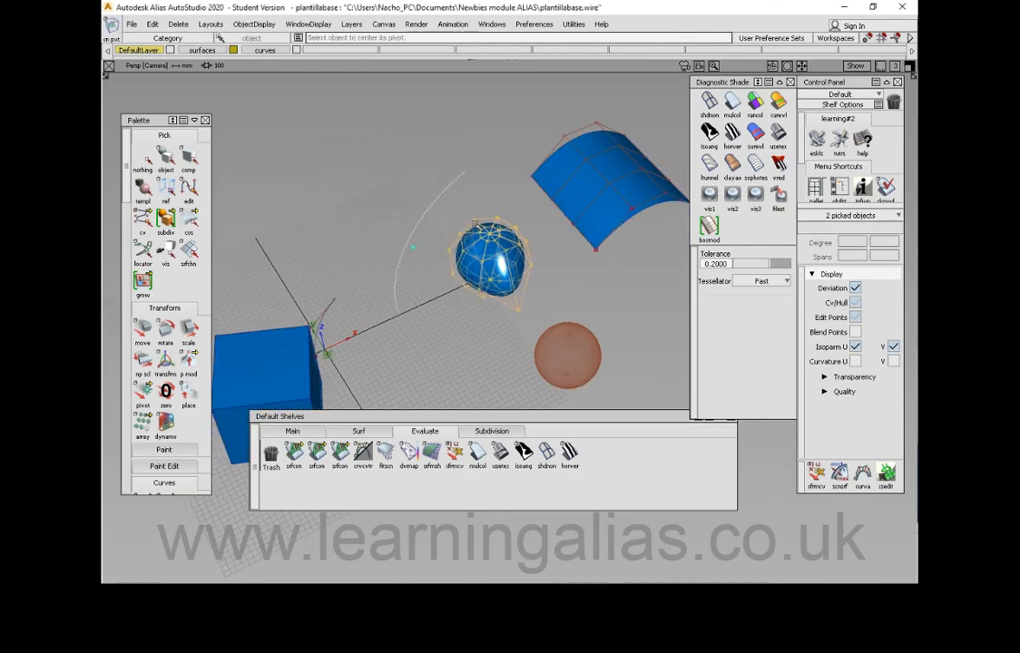
Step: Clear the selection, then toggle the grid and the display of curves and control hulls off and back on in the perspective window
{"action": "left_click_drag", "start_coordinate": [458, 197], "coordinate": [411, 257], "text": "alt+shift"}
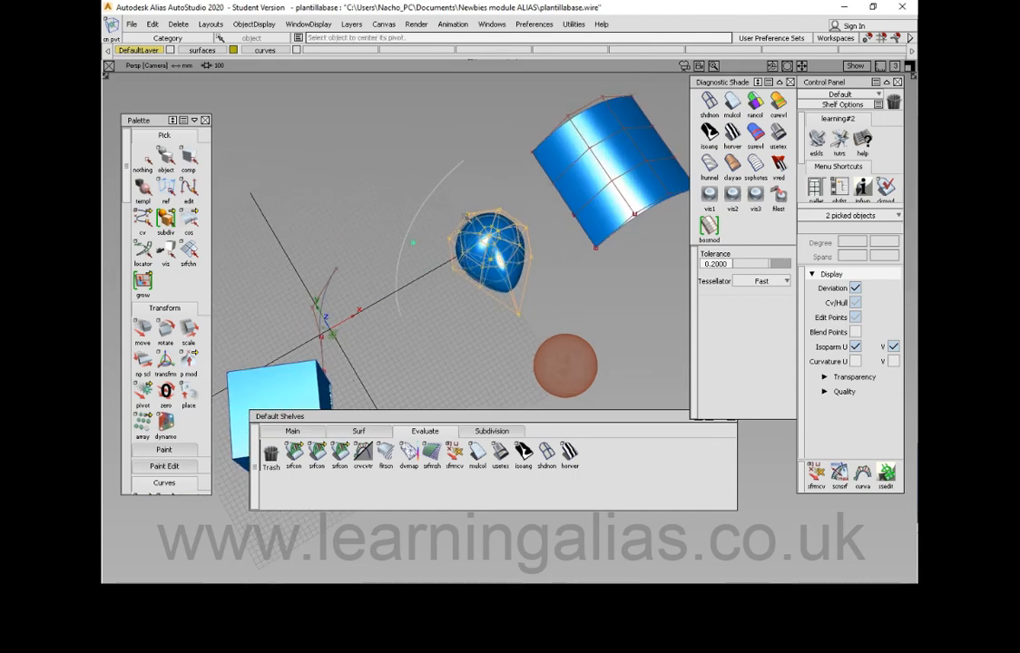
{"action": "left_click_drag", "start_coordinate": [408, 236], "coordinate": [456, 239], "text": "alt+shift"}
{"action": "middle_click_drag", "start_coordinate": [432, 285], "coordinate": [373, 284], "text": "ctrl+shift"}
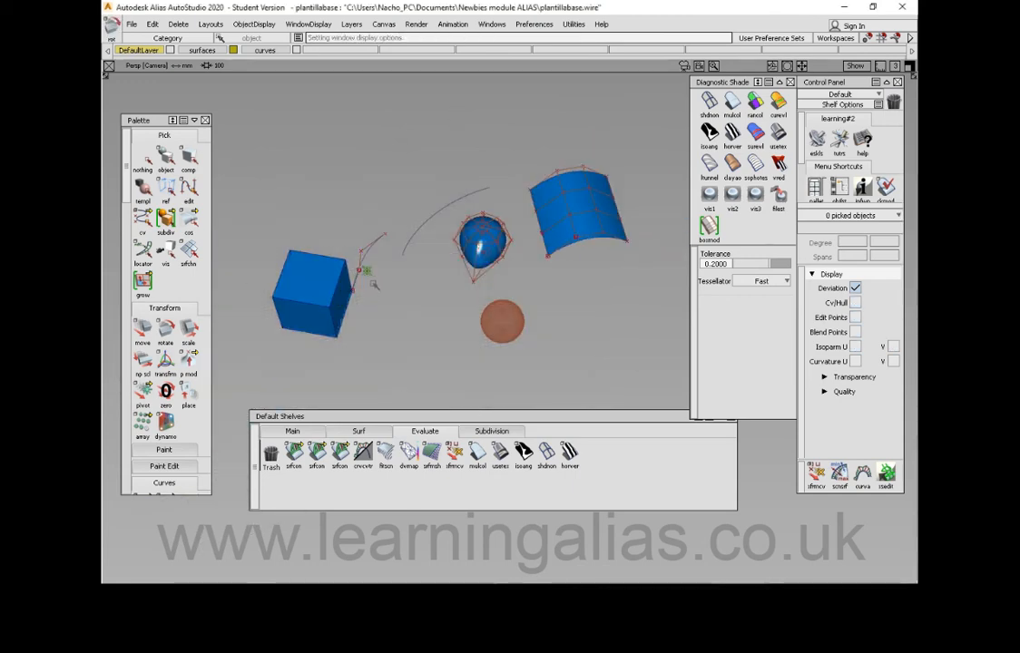
{"action": "middle_click_drag", "start_coordinate": [459, 285], "coordinate": [403, 272], "text": "ctrl+shift"}
{"action": "left_click_drag", "start_coordinate": [497, 246], "coordinate": [487, 327], "text": "alt+shift"}
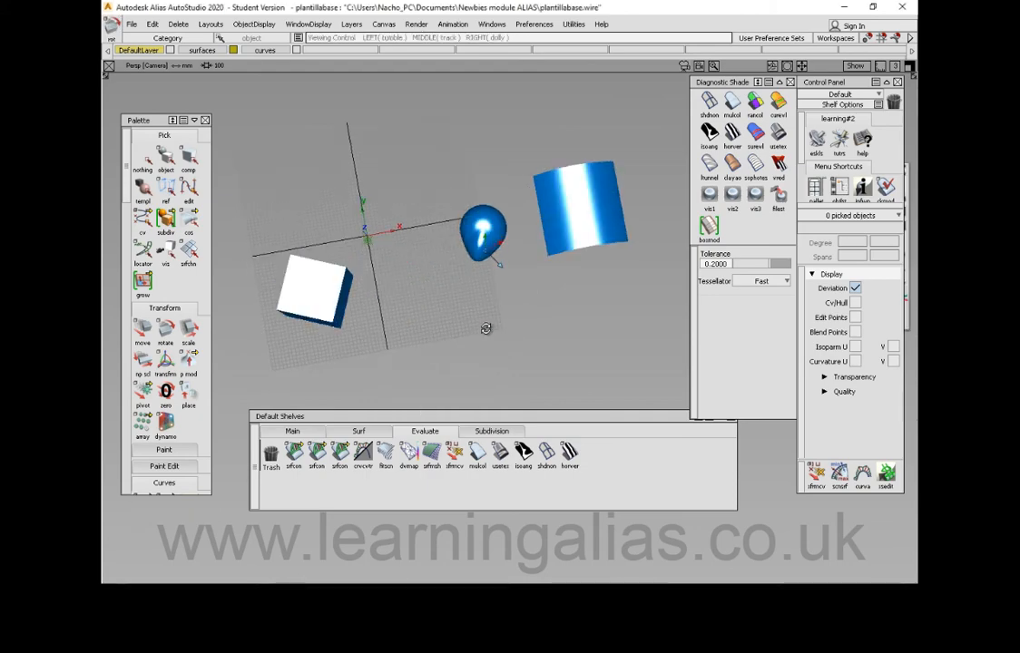
{"action": "right_click_drag", "start_coordinate": [488, 327], "coordinate": [585, 306], "text": "alt+shift"}
{"action": "left_click_drag", "start_coordinate": [585, 306], "coordinate": [616, 314], "text": "alt+shift"}
{"action": "middle_click_drag", "start_coordinate": [428, 224], "coordinate": [377, 209], "text": "ctrl+shift"}
{"action": "left_click_drag", "start_coordinate": [594, 268], "coordinate": [624, 291], "text": "alt+shift"}
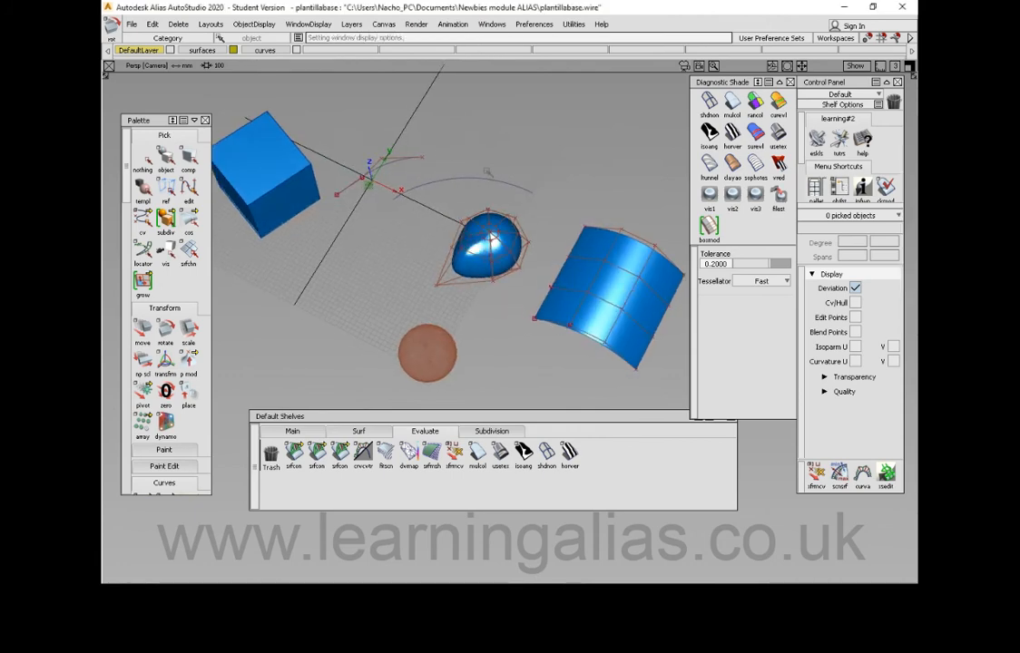
{"action": "right_click_drag", "start_coordinate": [400, 167], "coordinate": [363, 195], "text": "alt+shift"}
{"action": "left_click_drag", "start_coordinate": [363, 195], "coordinate": [416, 230], "text": "alt+shift"}
{"action": "right_click_drag", "start_coordinate": [415, 230], "coordinate": [469, 294], "text": "alt+shift"}
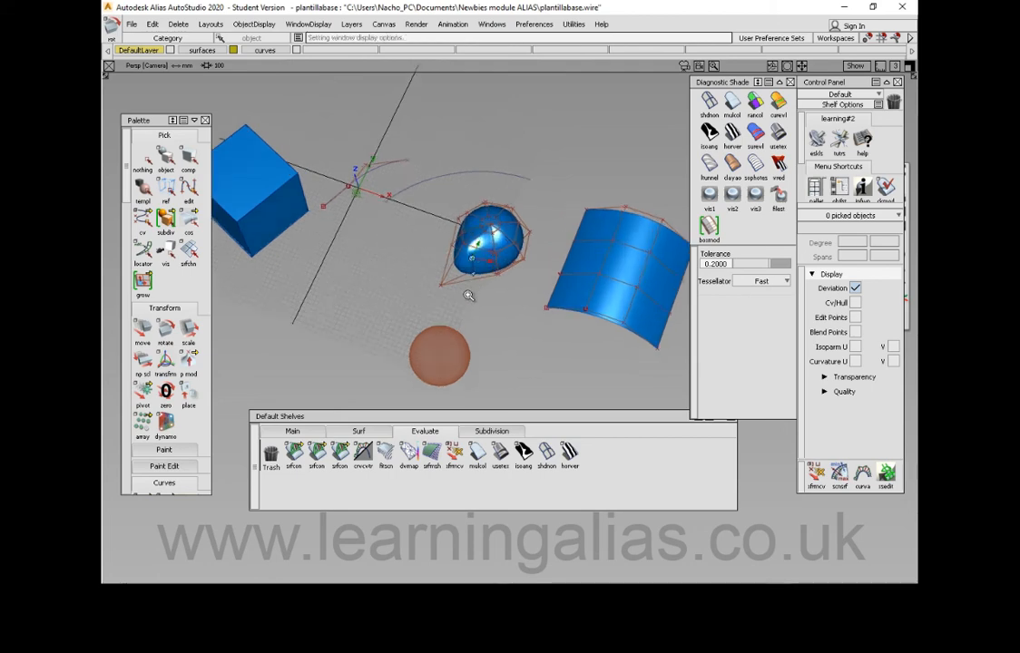
{"action": "left_click_drag", "start_coordinate": [469, 294], "coordinate": [426, 253], "text": "alt+shift"}
{"action": "middle_click_drag", "start_coordinate": [426, 254], "coordinate": [483, 251], "text": "ctrl+shift"}
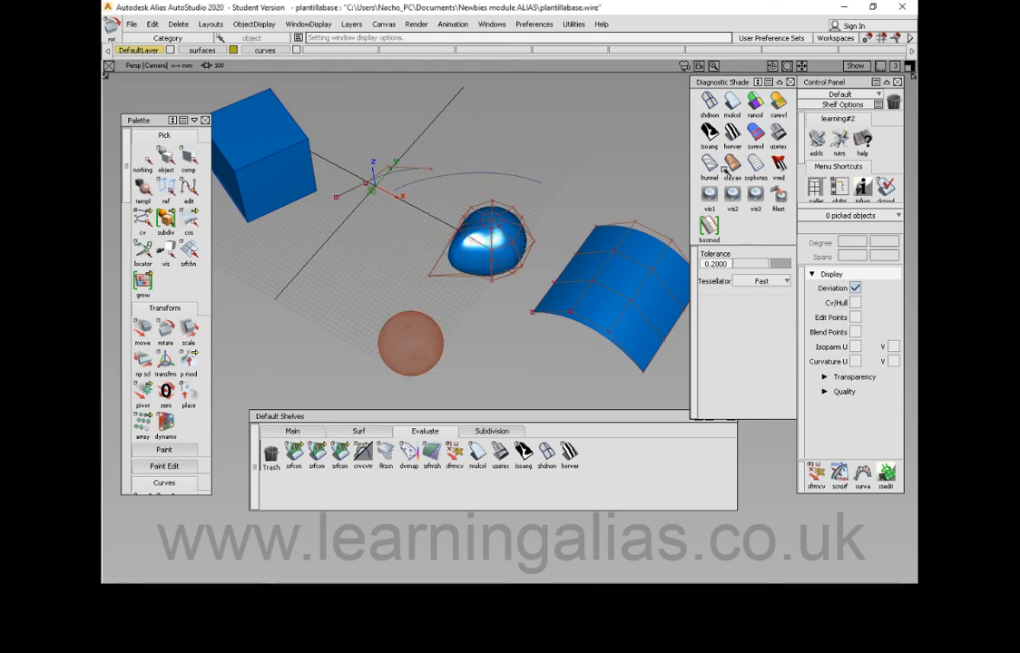
Step: Shade all objects with multi color, then with horizontal black-and-white zebra stripes, and inspect the reflections from several angles
{"action": "left_click", "coordinate": [732, 101]}
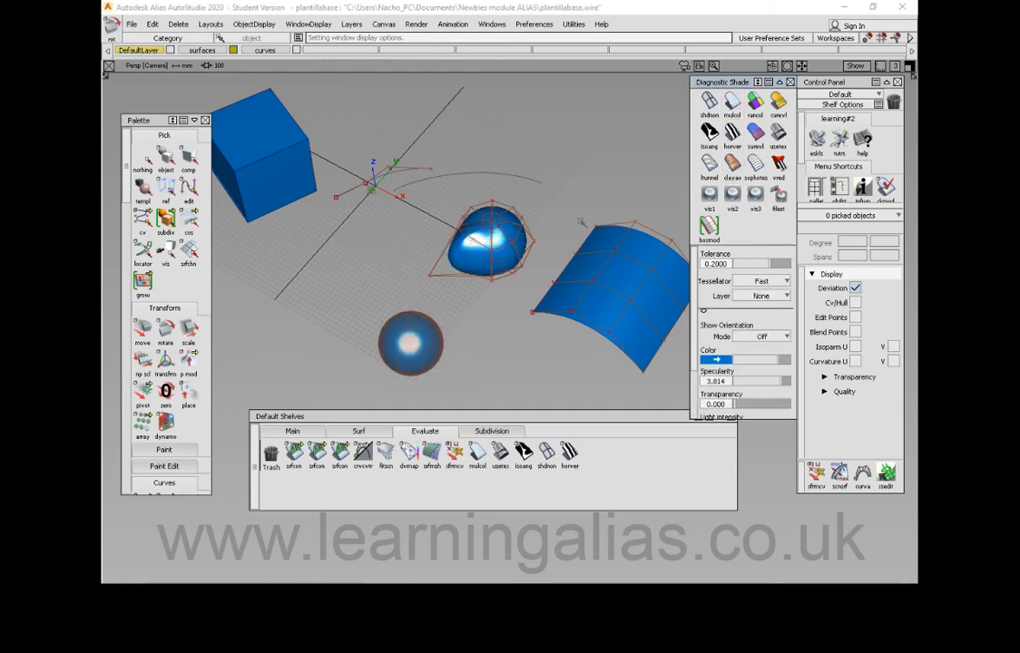
{"action": "left_click", "coordinate": [732, 134]}
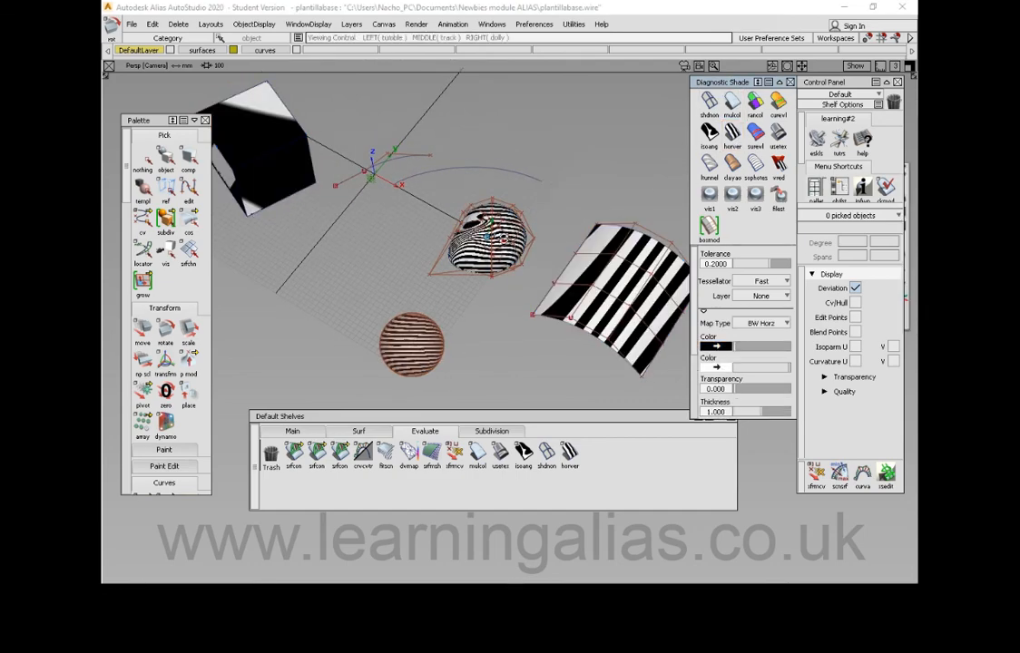
{"action": "mouse_move", "coordinate": [504, 228]}
{"action": "left_mouse_down", "text": "alt+shift"}
{"action": "mouse_move", "coordinate": [546, 220]}
{"action": "mouse_move", "coordinate": [454, 172]}
{"action": "left_mouse_up", "text": "alt+shift"}
{"action": "middle_click_drag", "start_coordinate": [553, 86], "coordinate": [642, 173], "text": "alt+shift"}
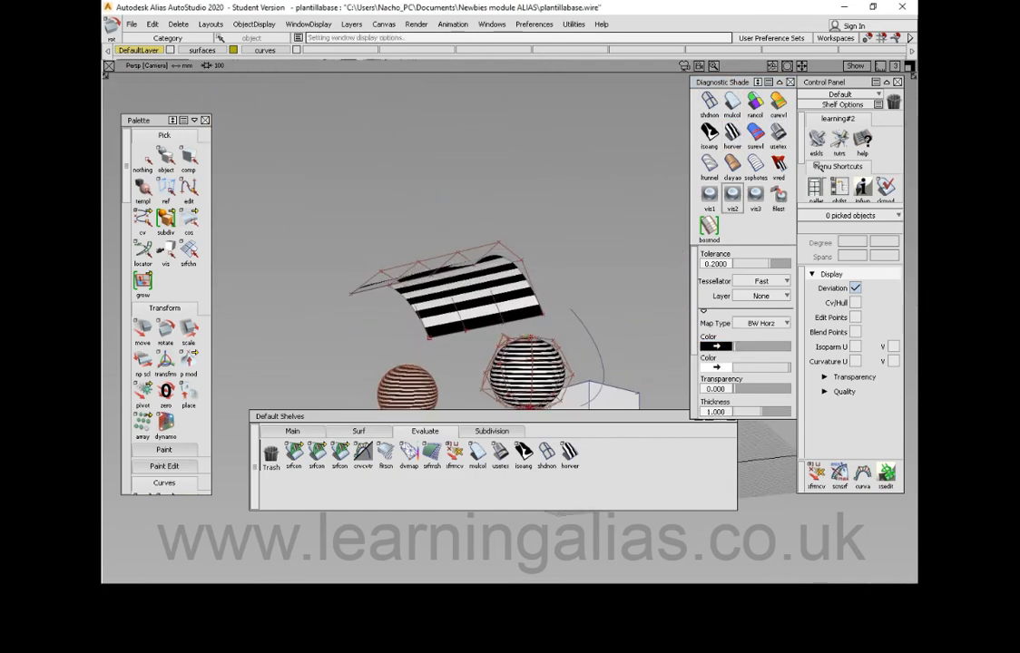
{"action": "right_click_drag", "start_coordinate": [603, 128], "coordinate": [564, 218], "text": "alt+shift"}
{"action": "left_click_drag", "start_coordinate": [549, 263], "coordinate": [452, 266], "text": "alt+shift"}
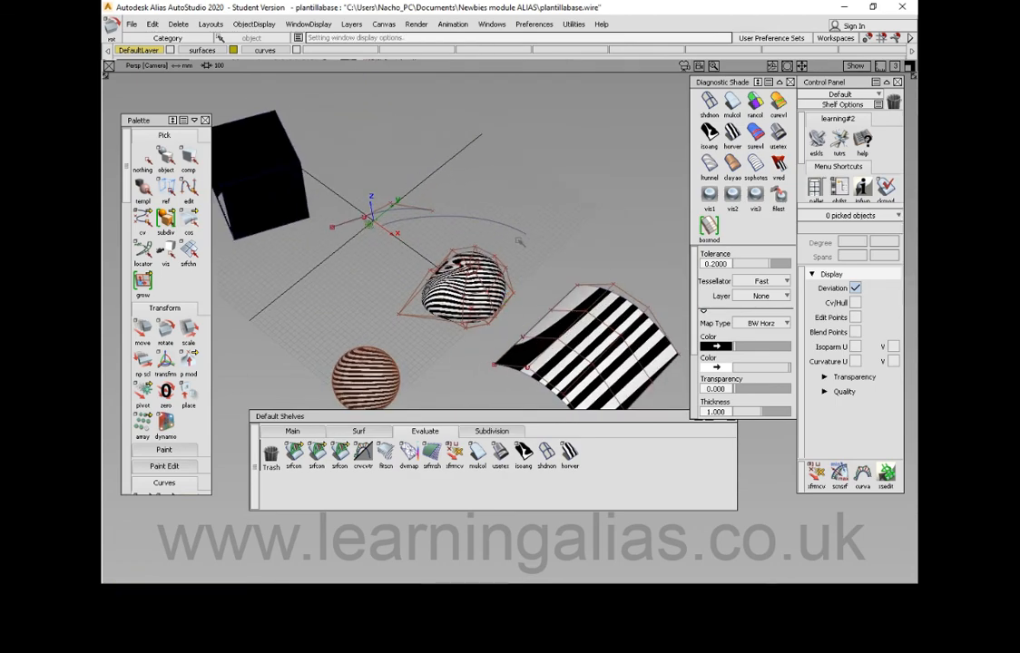
Step: Apply environment-map diagnostic shading to all objects and set its map type to Shade-Sky
{"action": "right_click", "coordinate": [515, 239], "text": "ctrl+shift"}
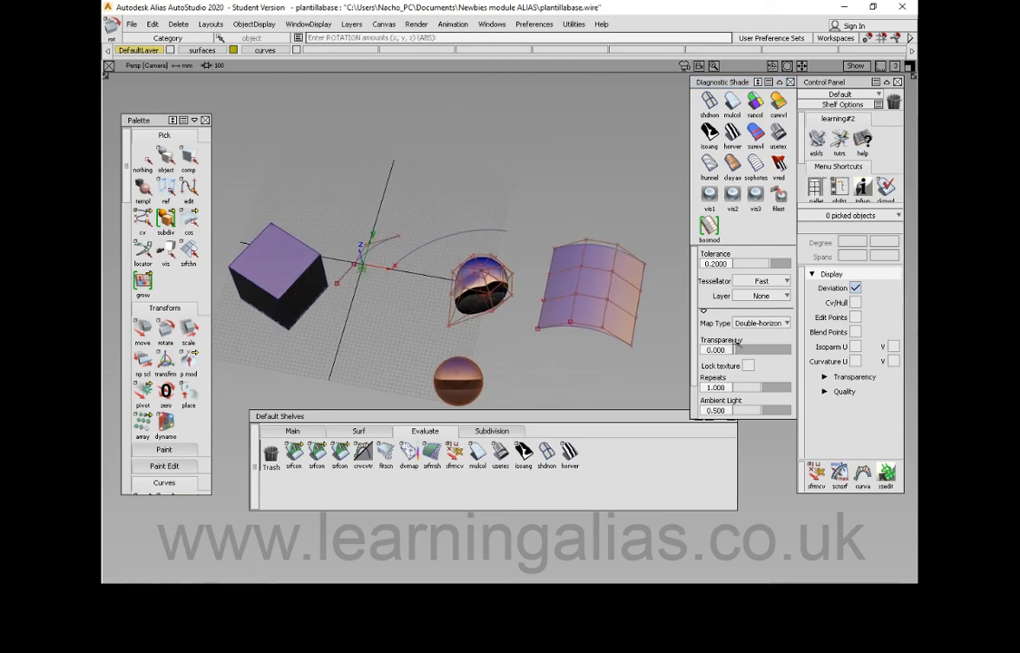
{"action": "left_click", "coordinate": [762, 323]}
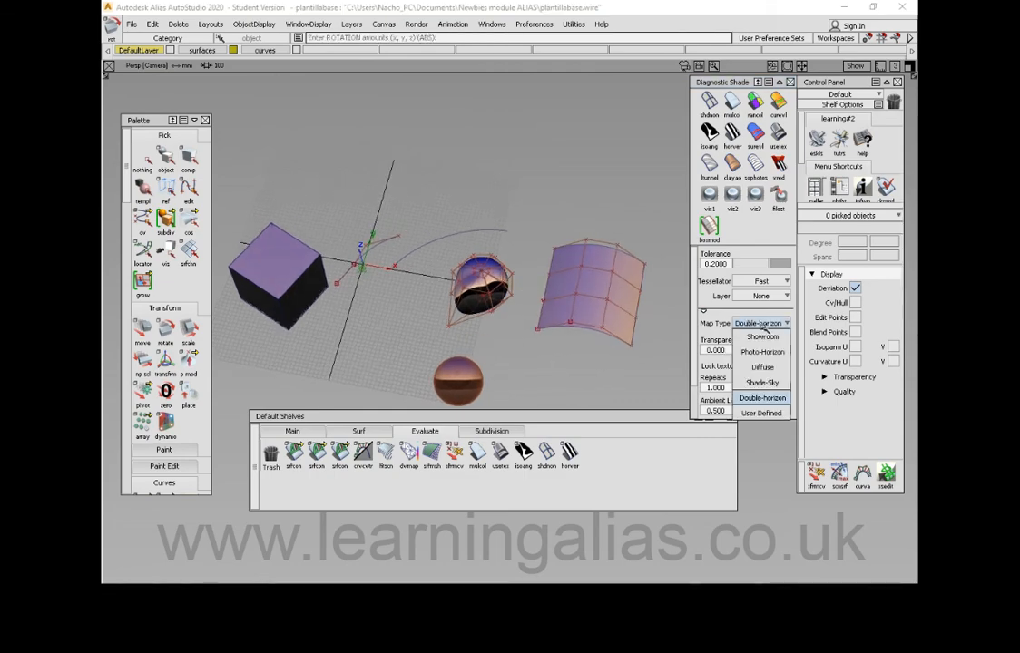
{"action": "left_click", "coordinate": [757, 382]}
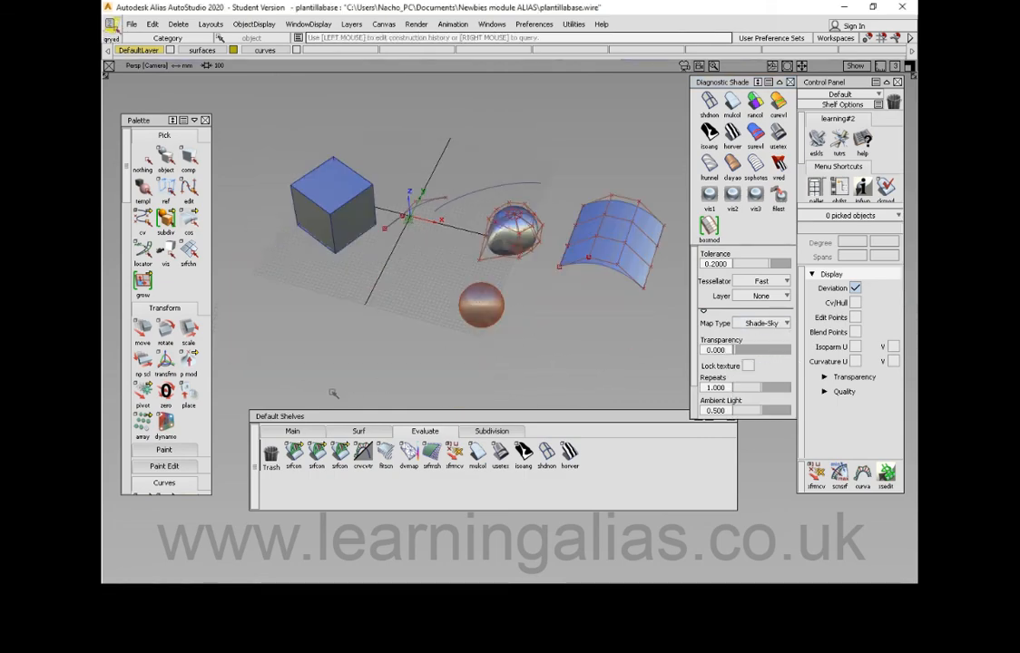